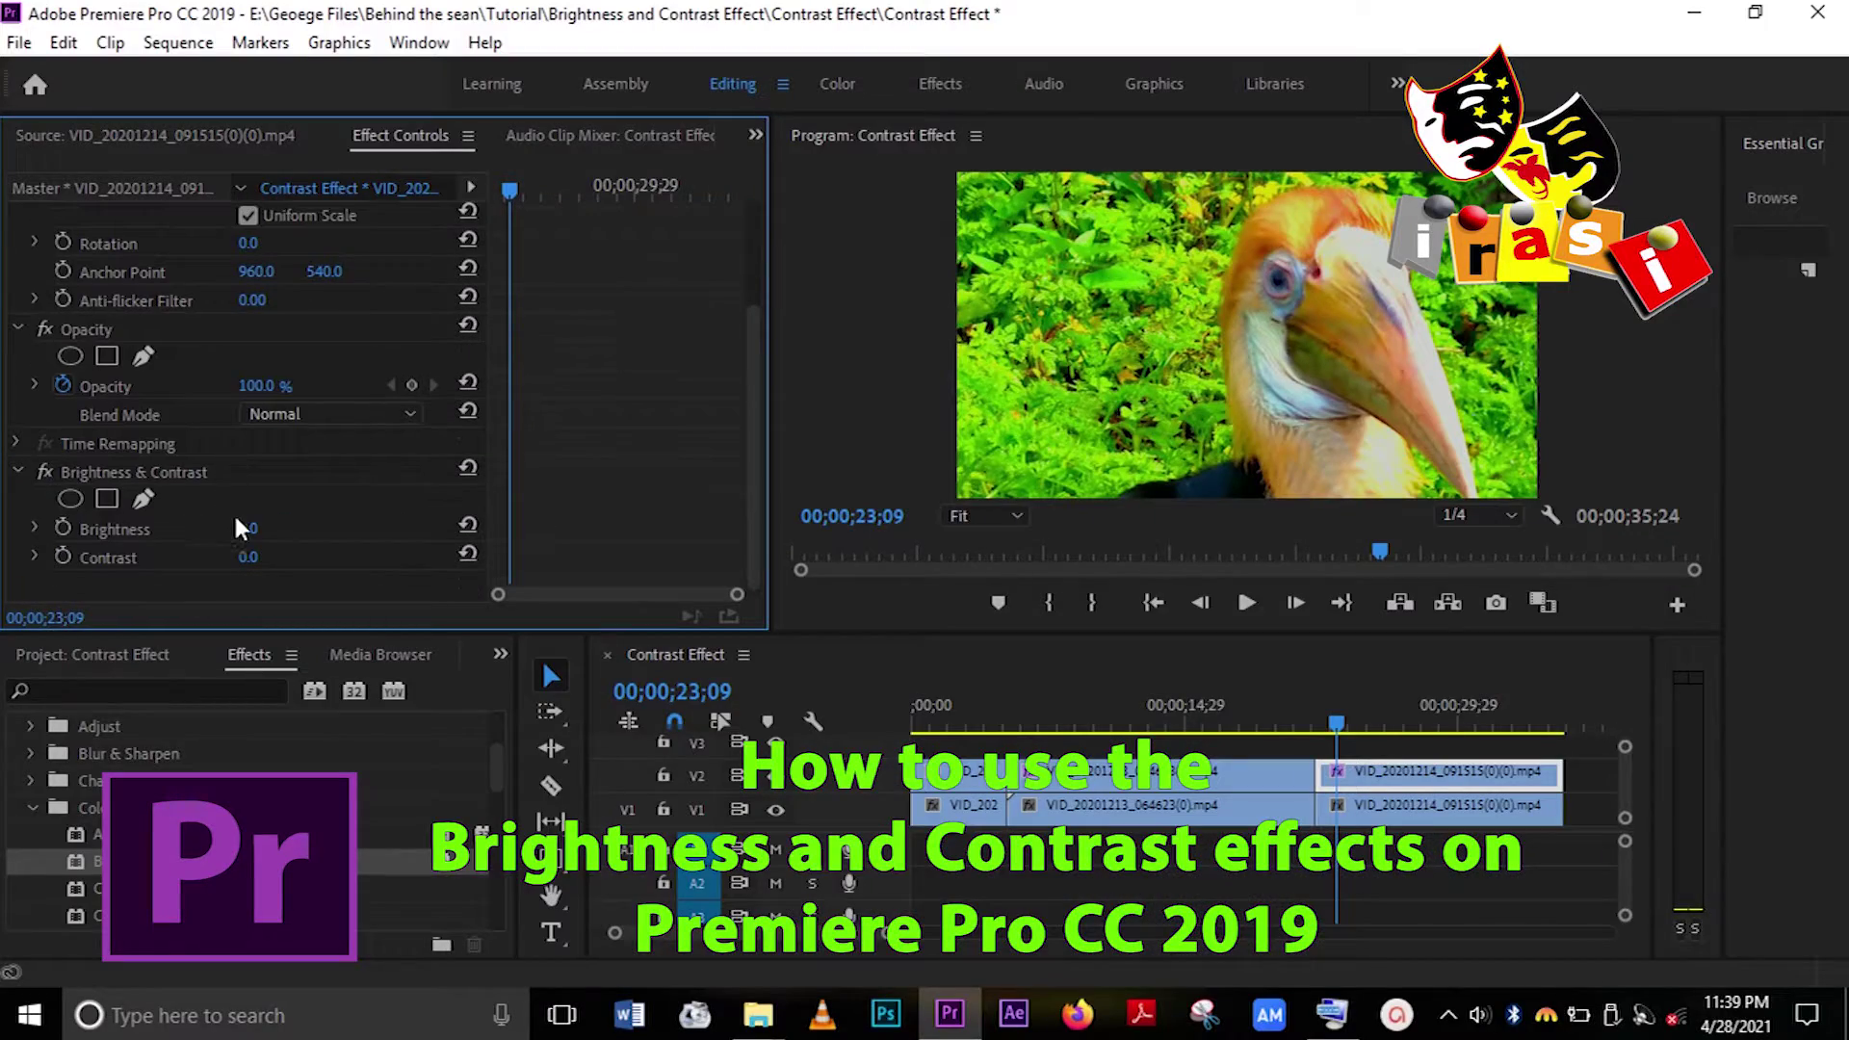
# Step: Open the empty Contrast Effect sequence and load the pink flower clip into the Source monitor
pyautogui.moveTo(256, 536); pyautogui.dragTo(297, 568)
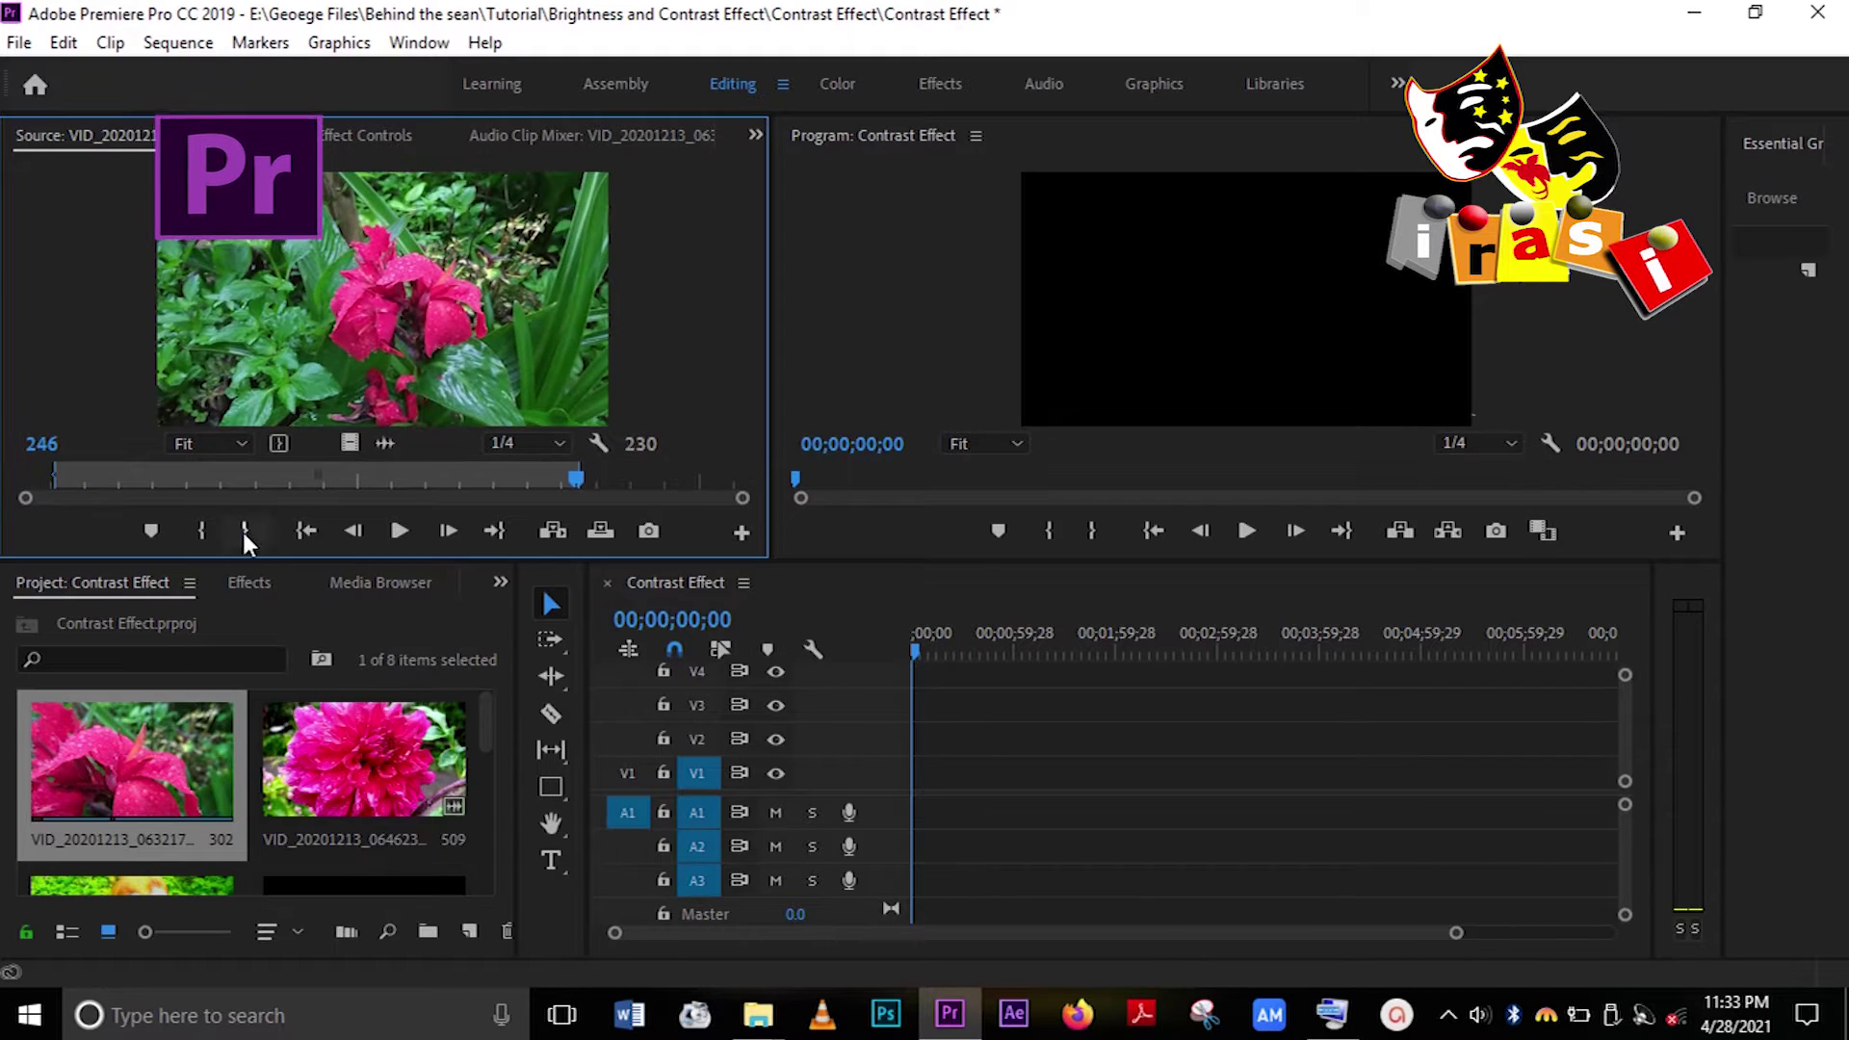
# Step: Place the video of flower clip VID_20201213_063217.mp4 on V1, resolving the settings-mismatch prompt
pyautogui.moveTo(351, 442); pyautogui.dragTo(934, 761)
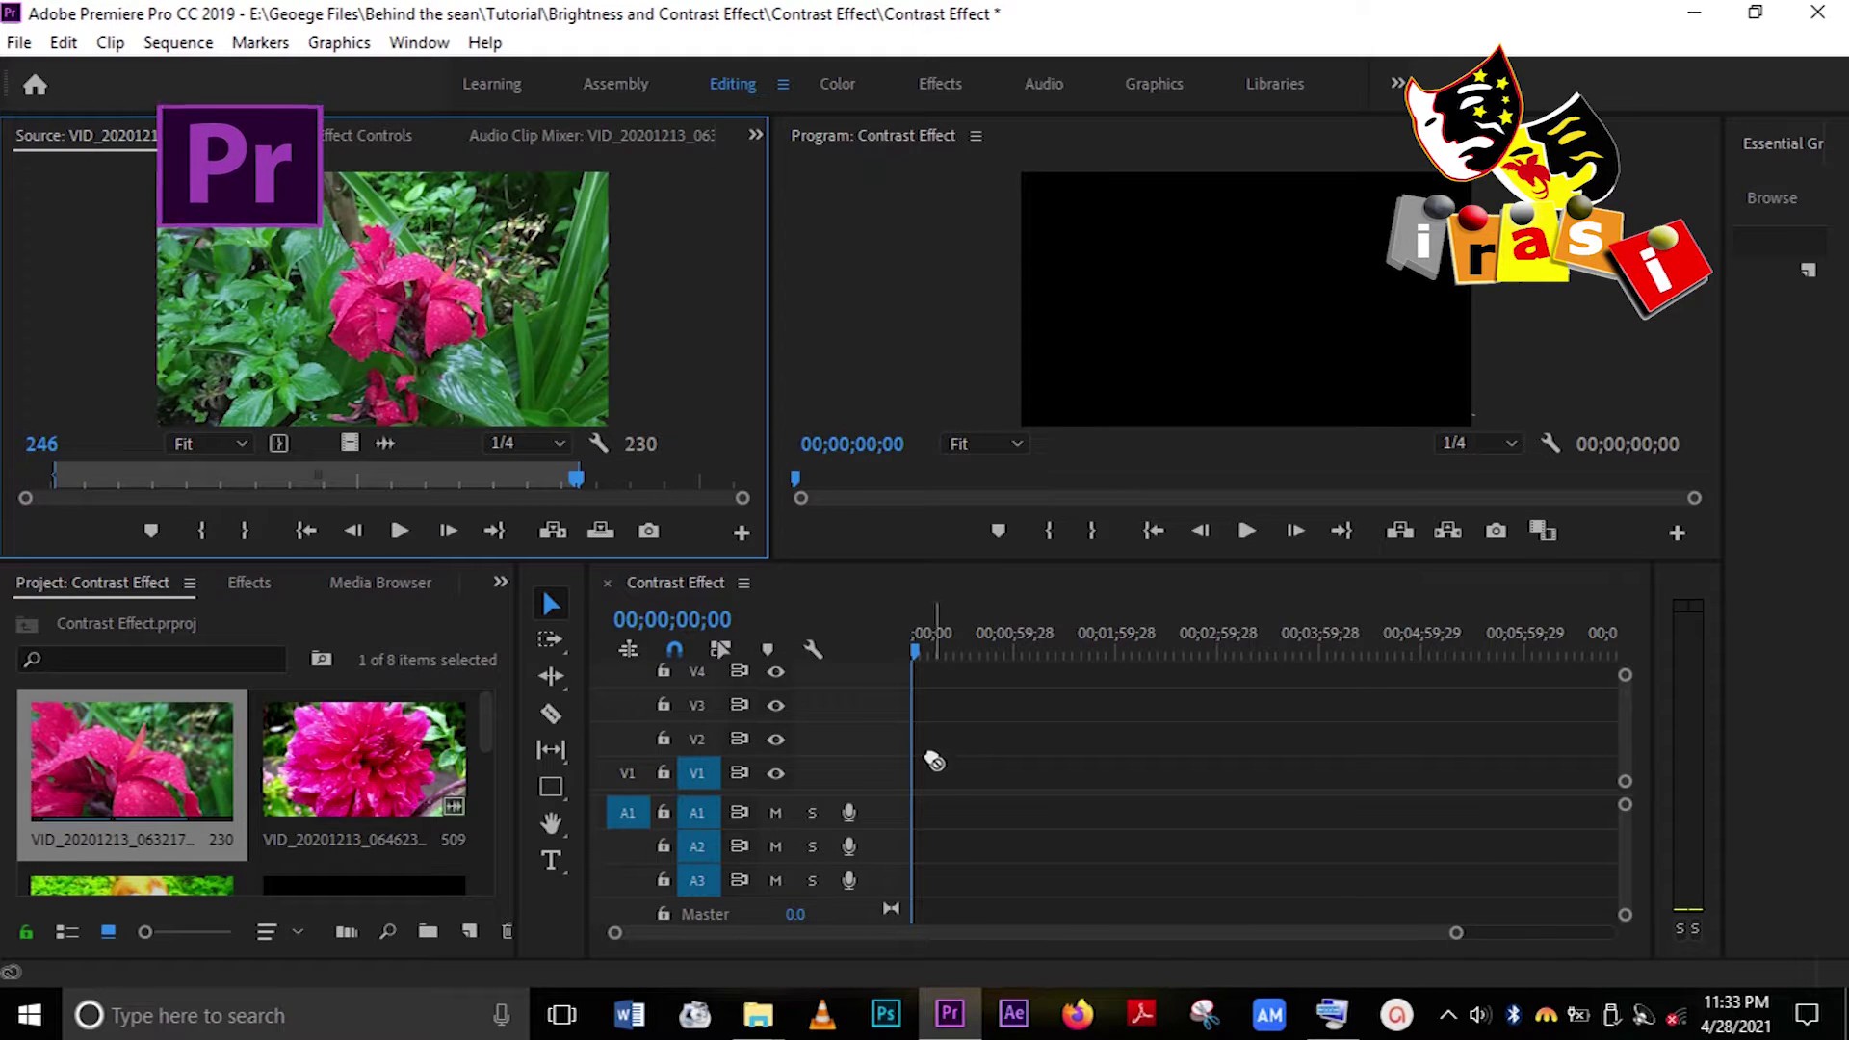
pyautogui.click(696, 772)
pyautogui.click(627, 812)
pyautogui.moveTo(350, 443); pyautogui.dragTo(942, 776)
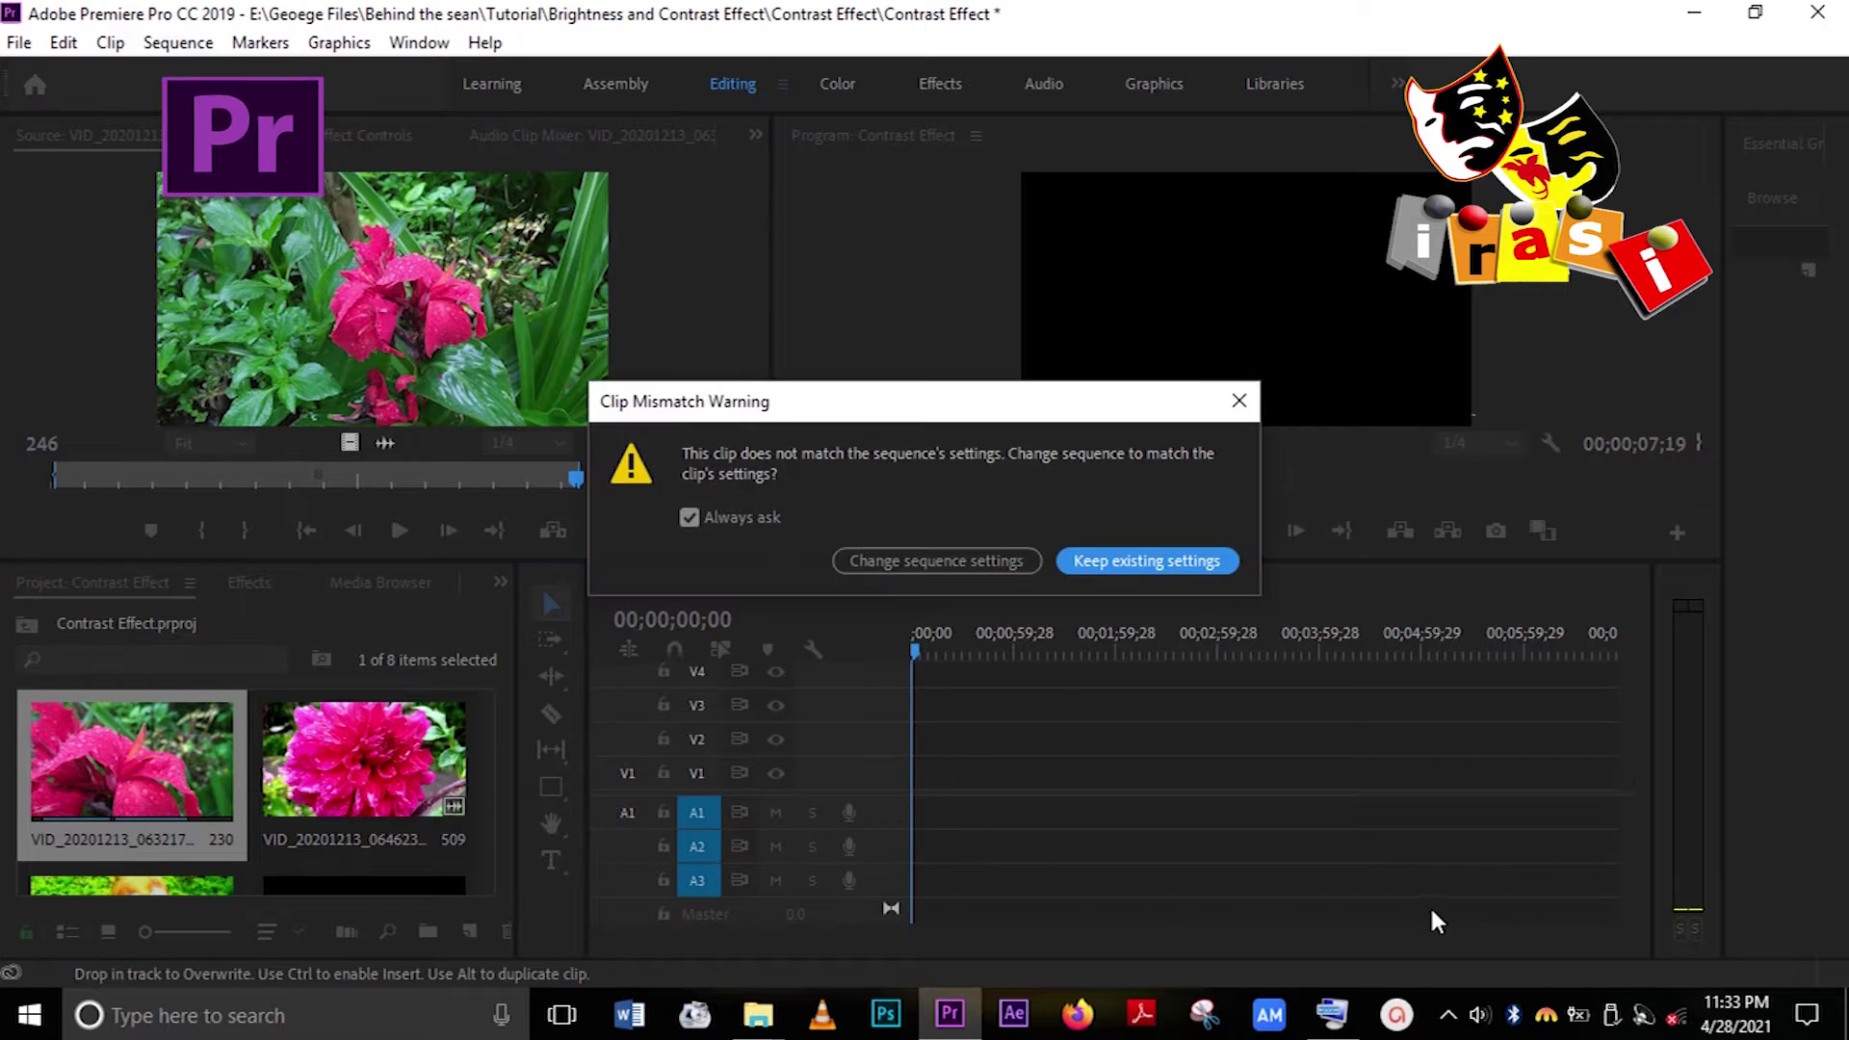
pyautogui.click(934, 566)
# Step: Zoom the timeline in on the clip and stack a second copy of the flower video on V2
pyautogui.moveTo(1274, 934); pyautogui.dragTo(1103, 934)
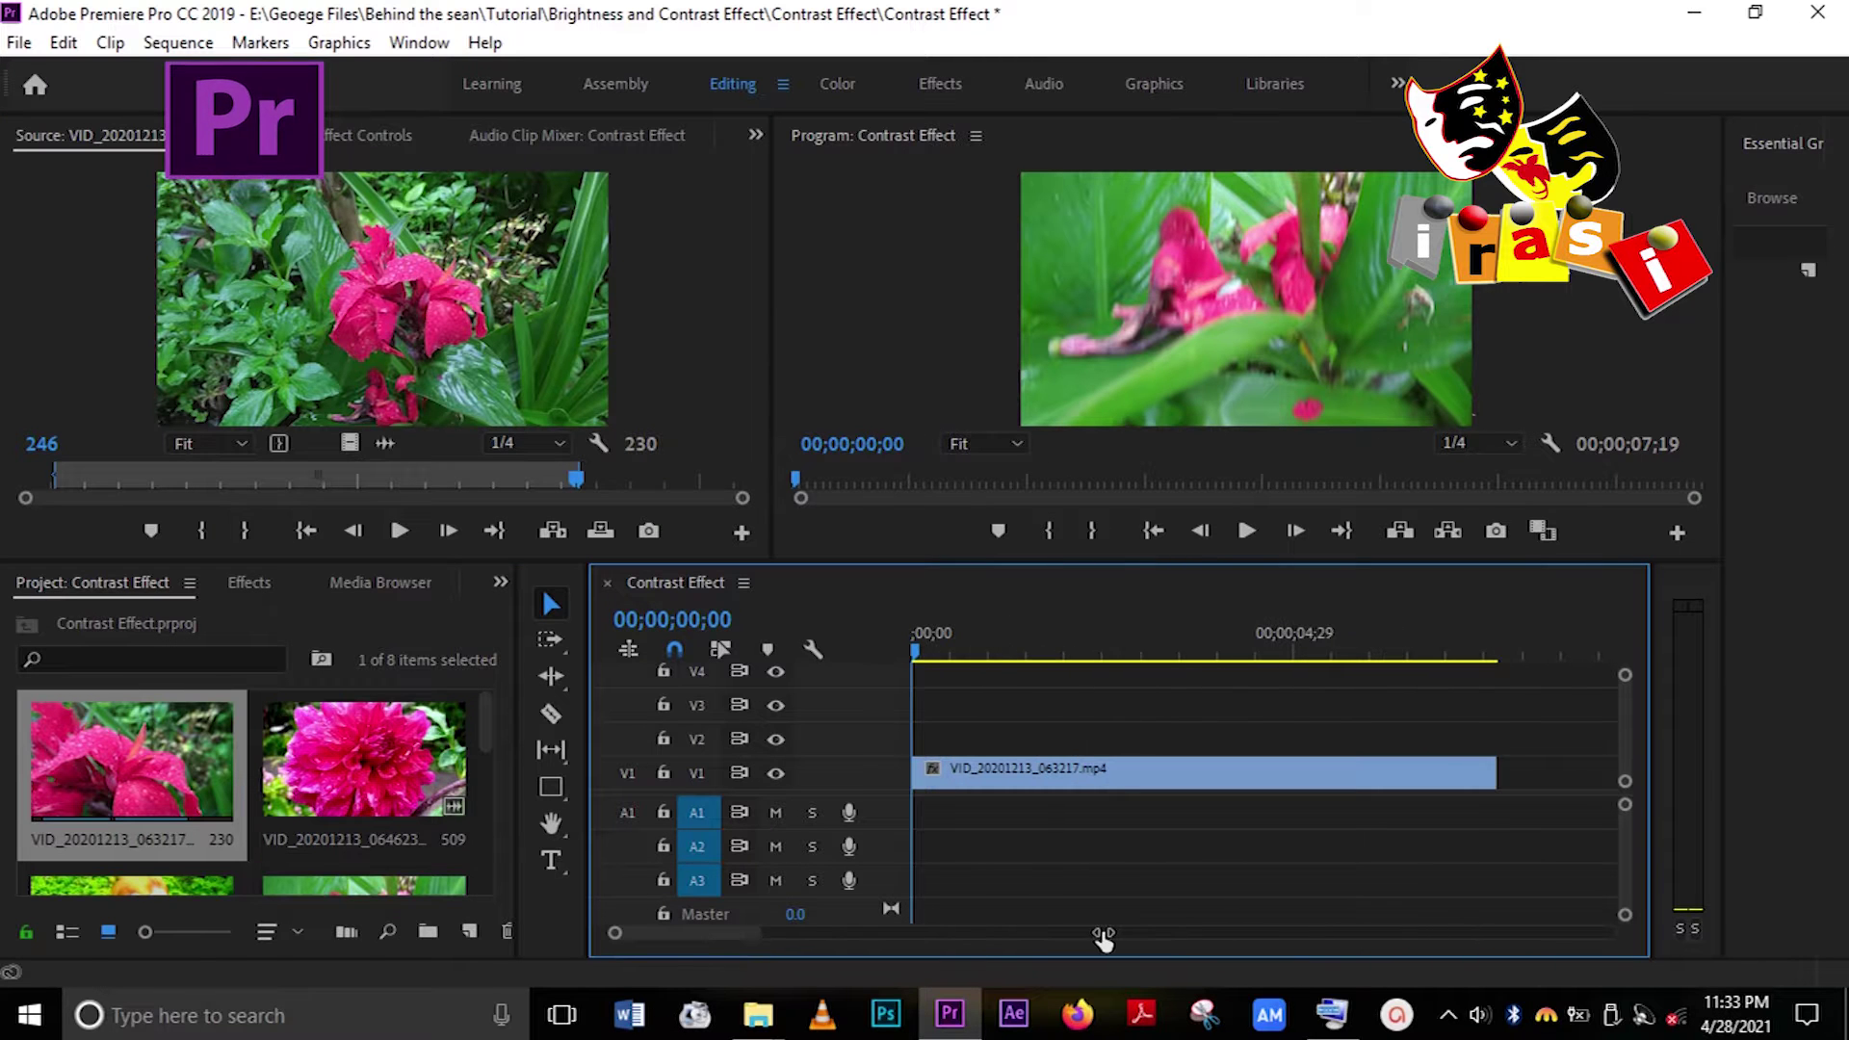
pyautogui.moveTo(996, 651); pyautogui.dragTo(1177, 651)
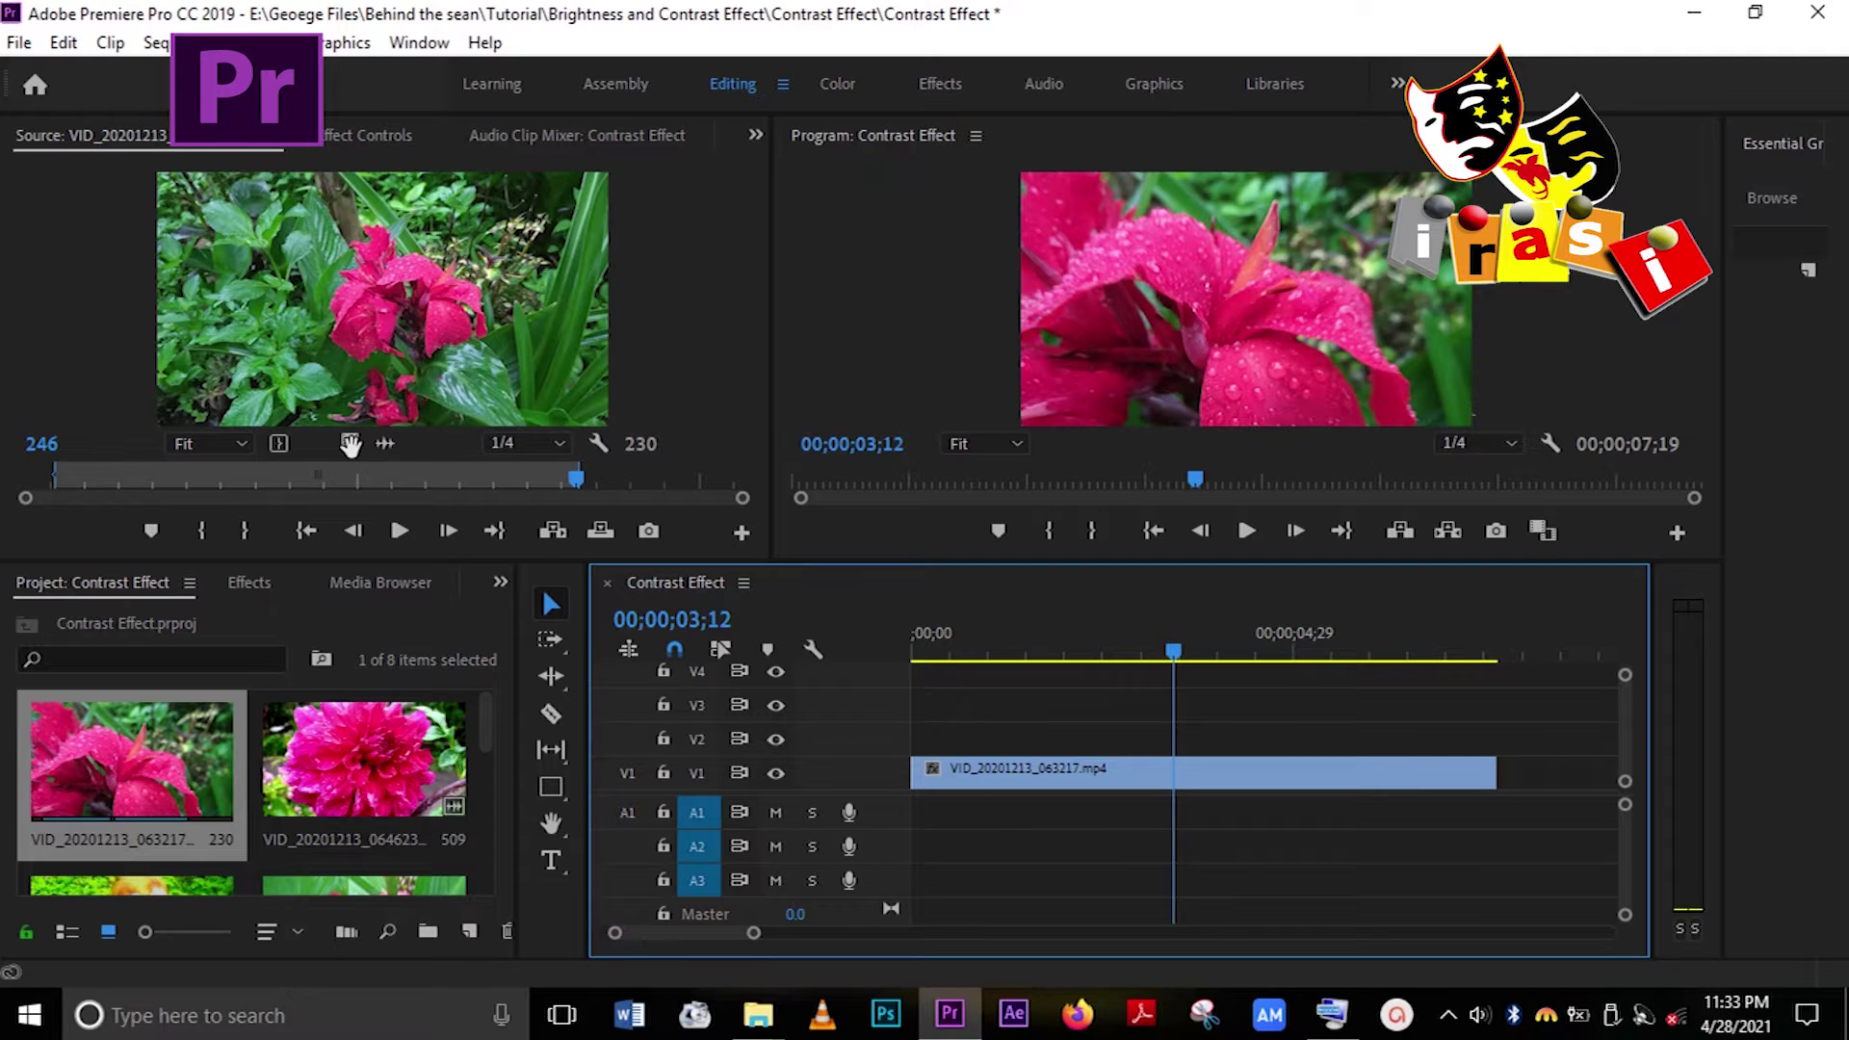
pyautogui.moveTo(349, 443); pyautogui.dragTo(1115, 735)
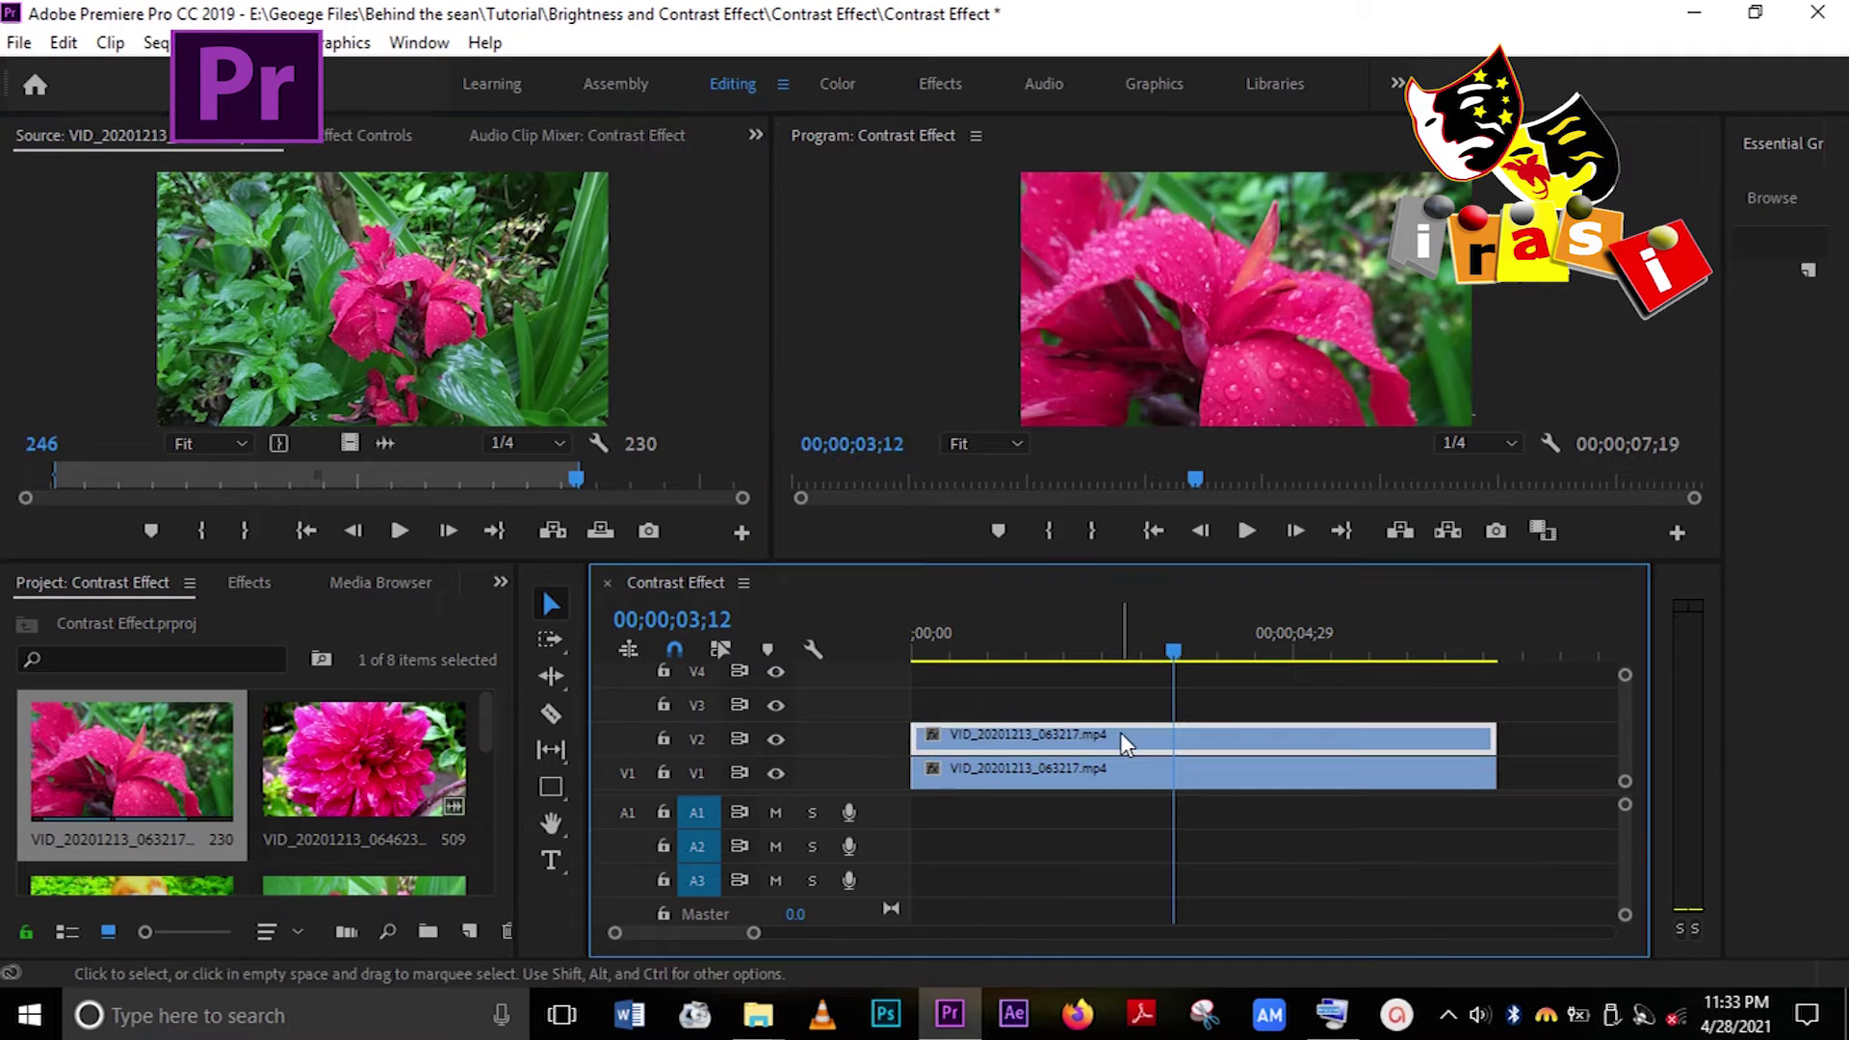
# Step: Drag Brightness & Contrast from Video Effects > Color Correction onto the V2 flower clip and view its 0.0 settings
pyautogui.click(252, 584)
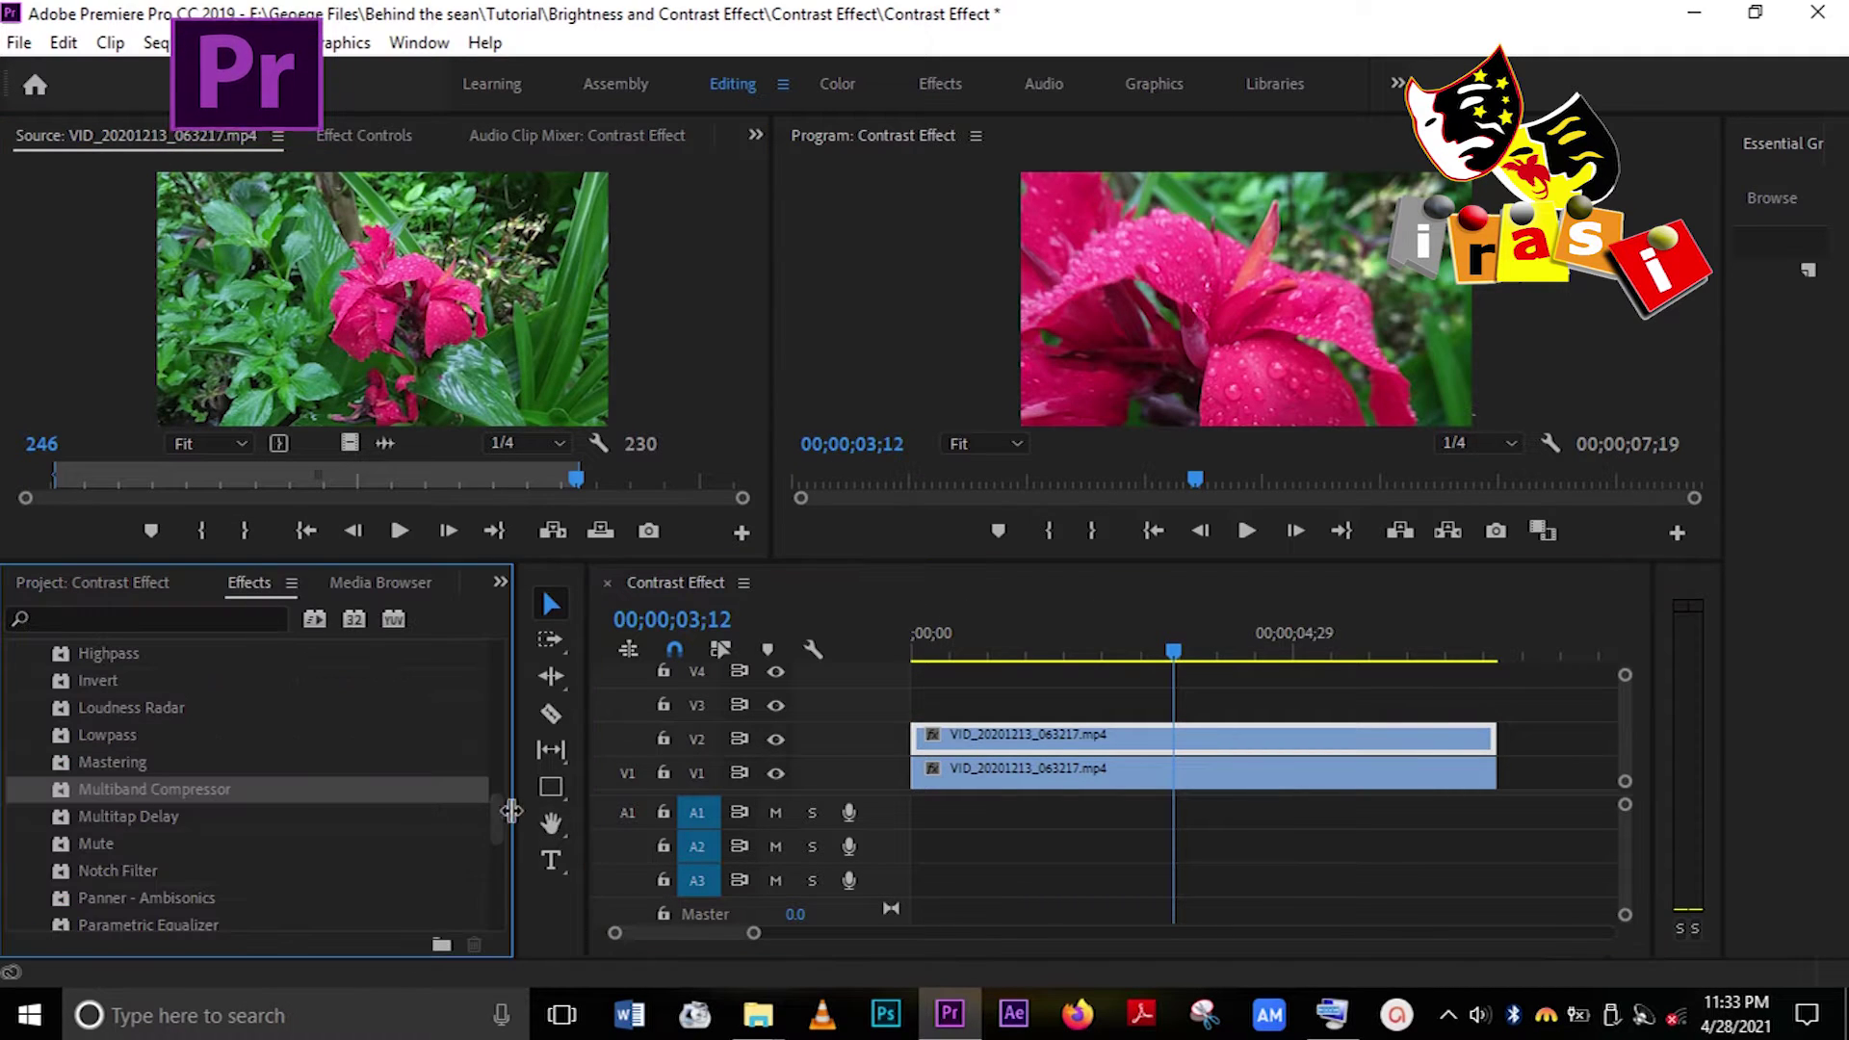
pyautogui.moveTo(497, 811); pyautogui.dragTo(501, 626)
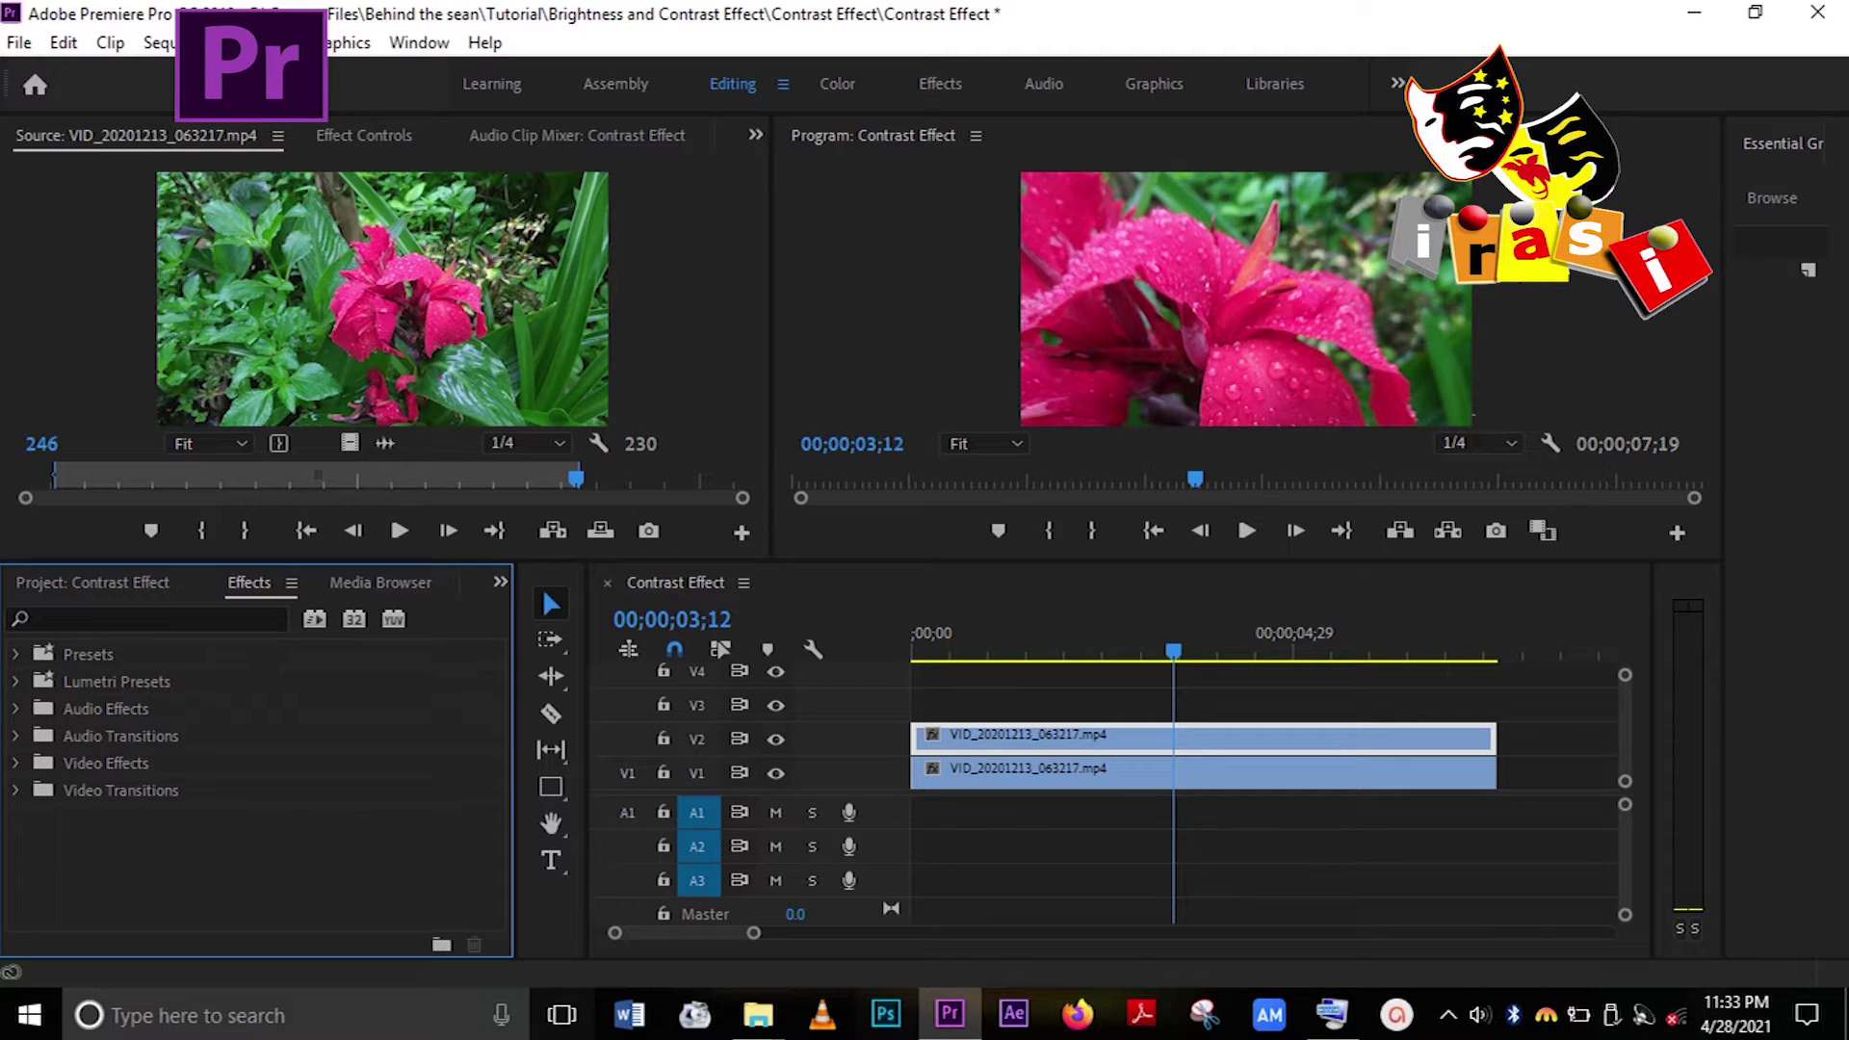
pyautogui.click(1331, 1013)
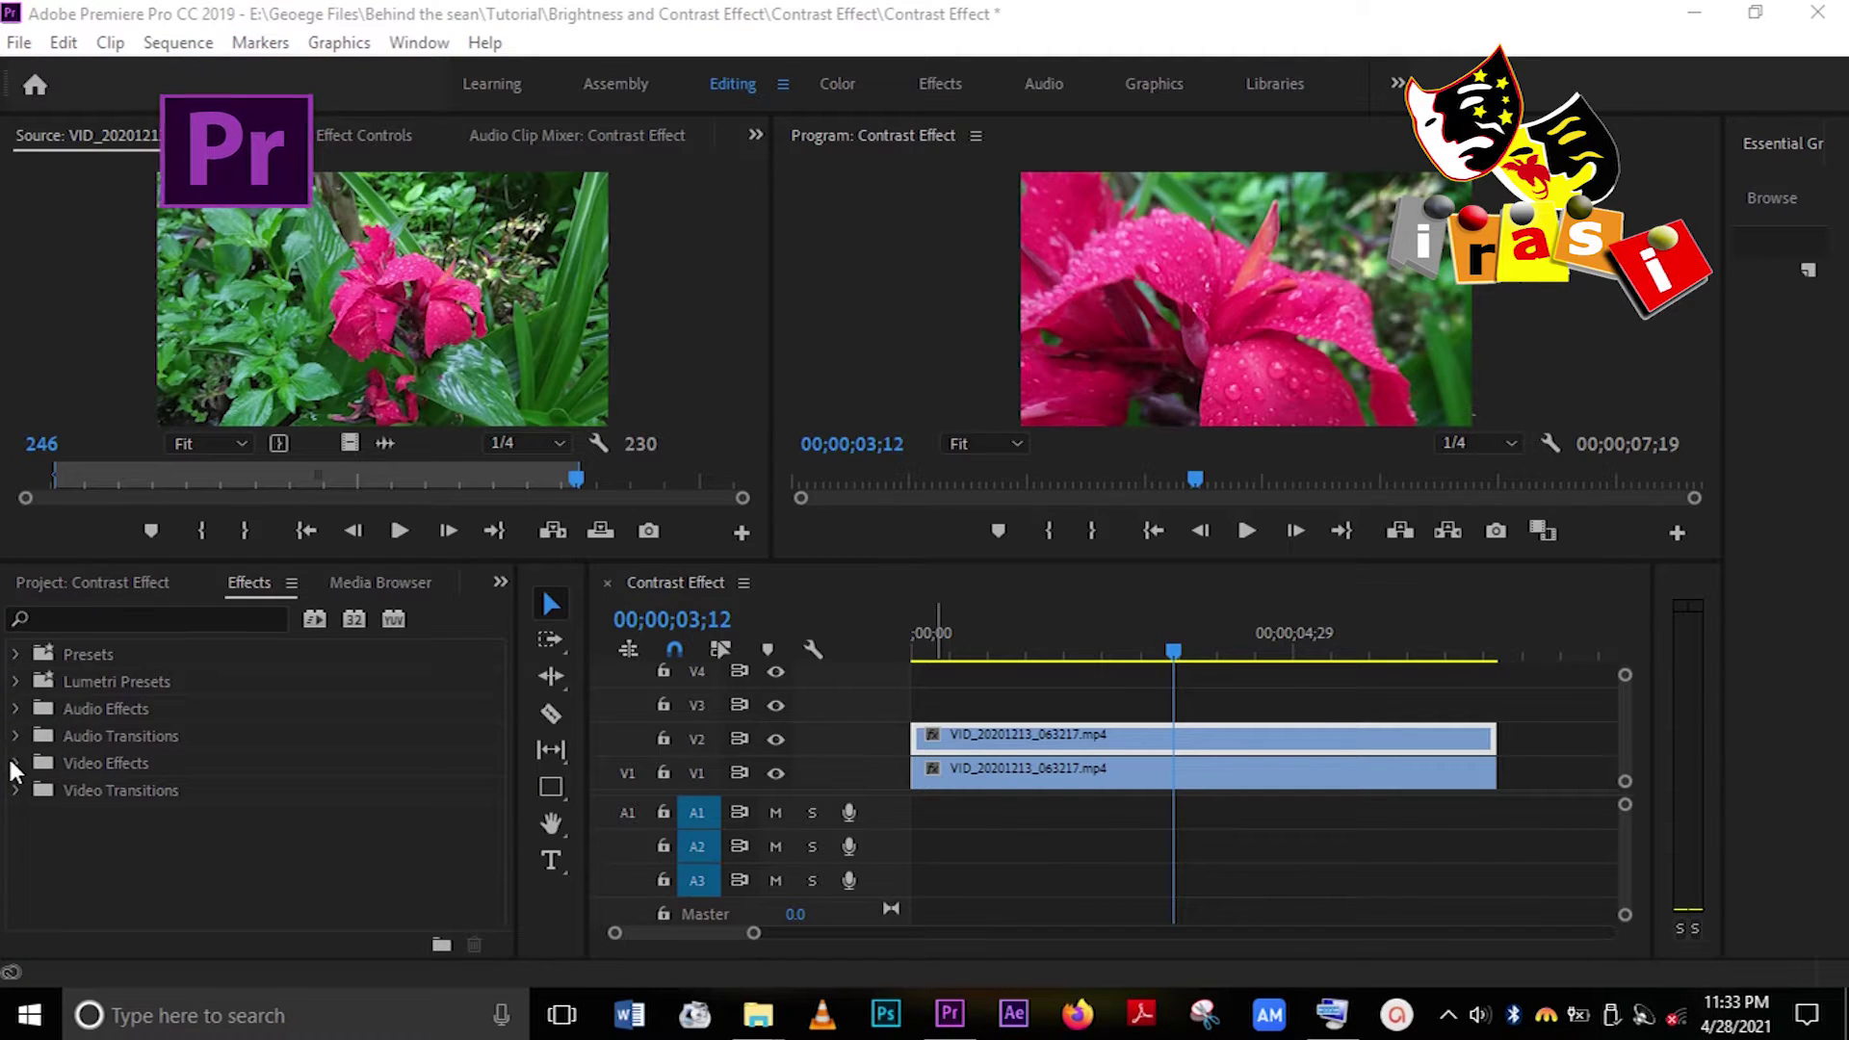
pyautogui.click(14, 763)
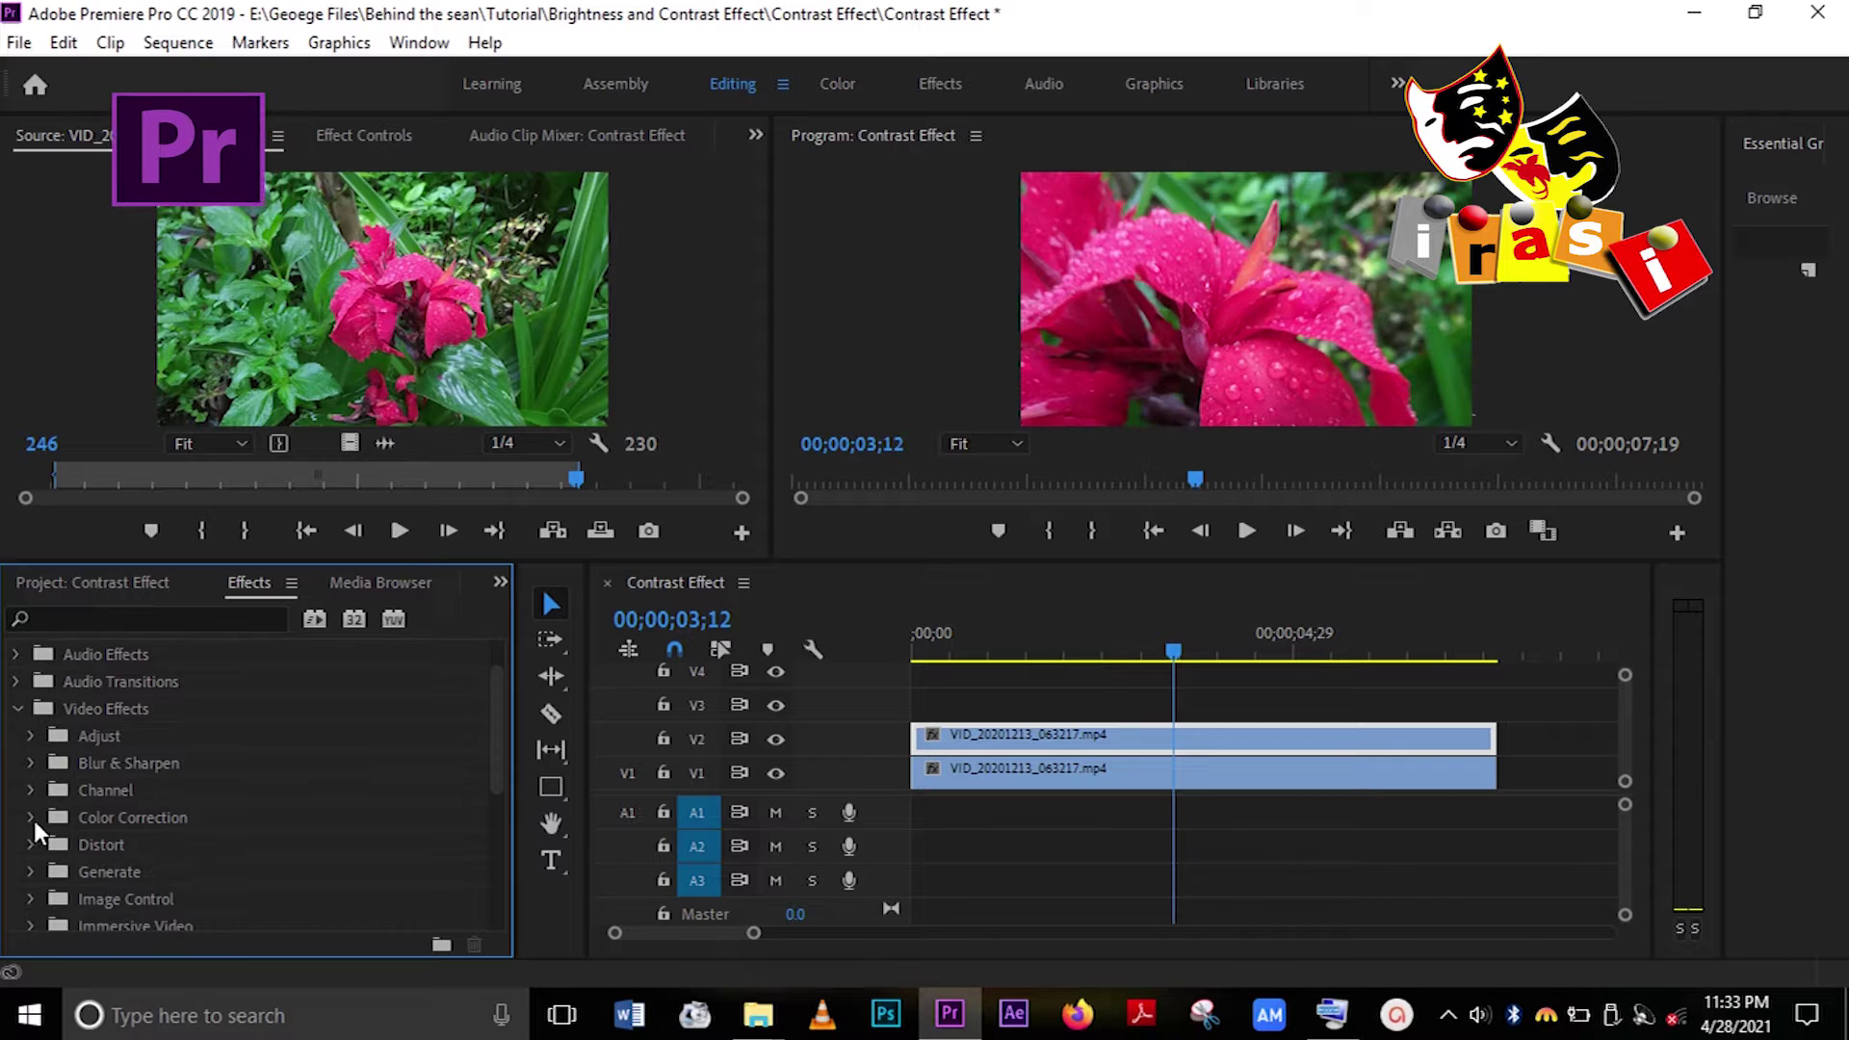
pyautogui.scroll(-1, 50, 829)
pyautogui.moveTo(101, 788); pyautogui.dragTo(934, 741)
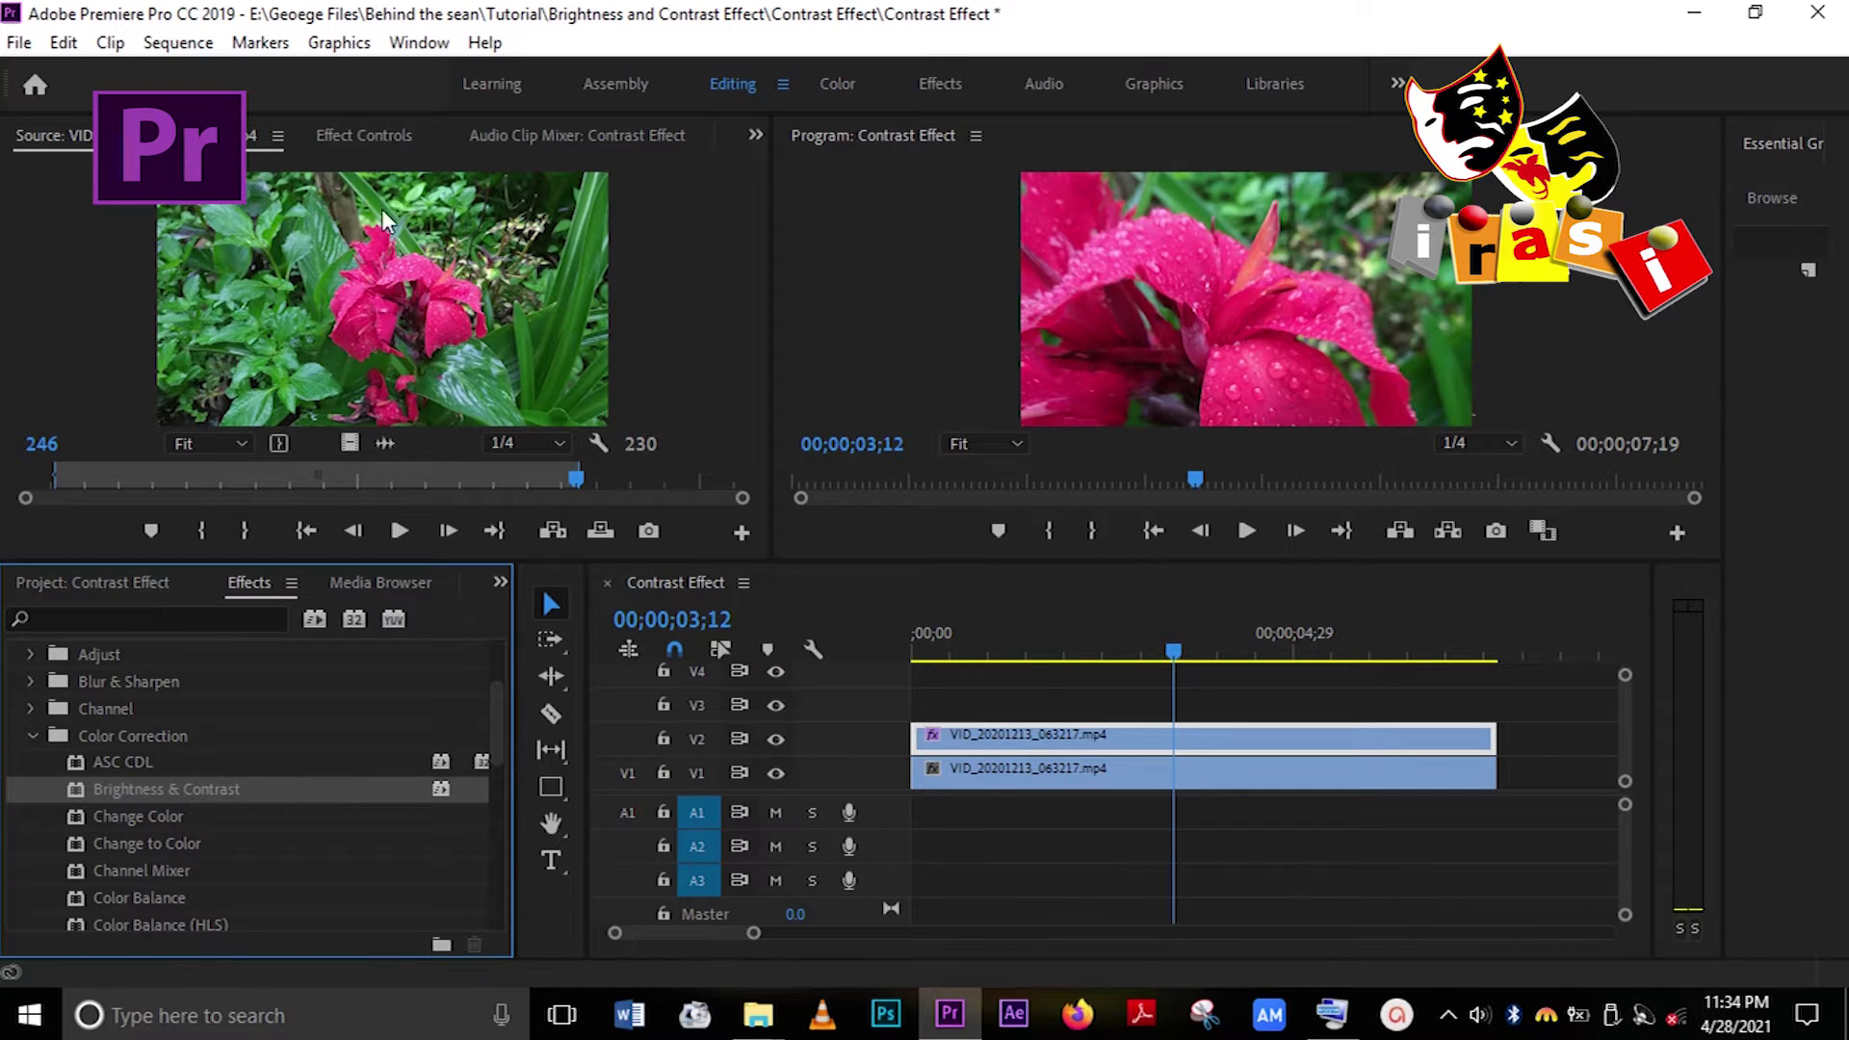
pyautogui.click(355, 141)
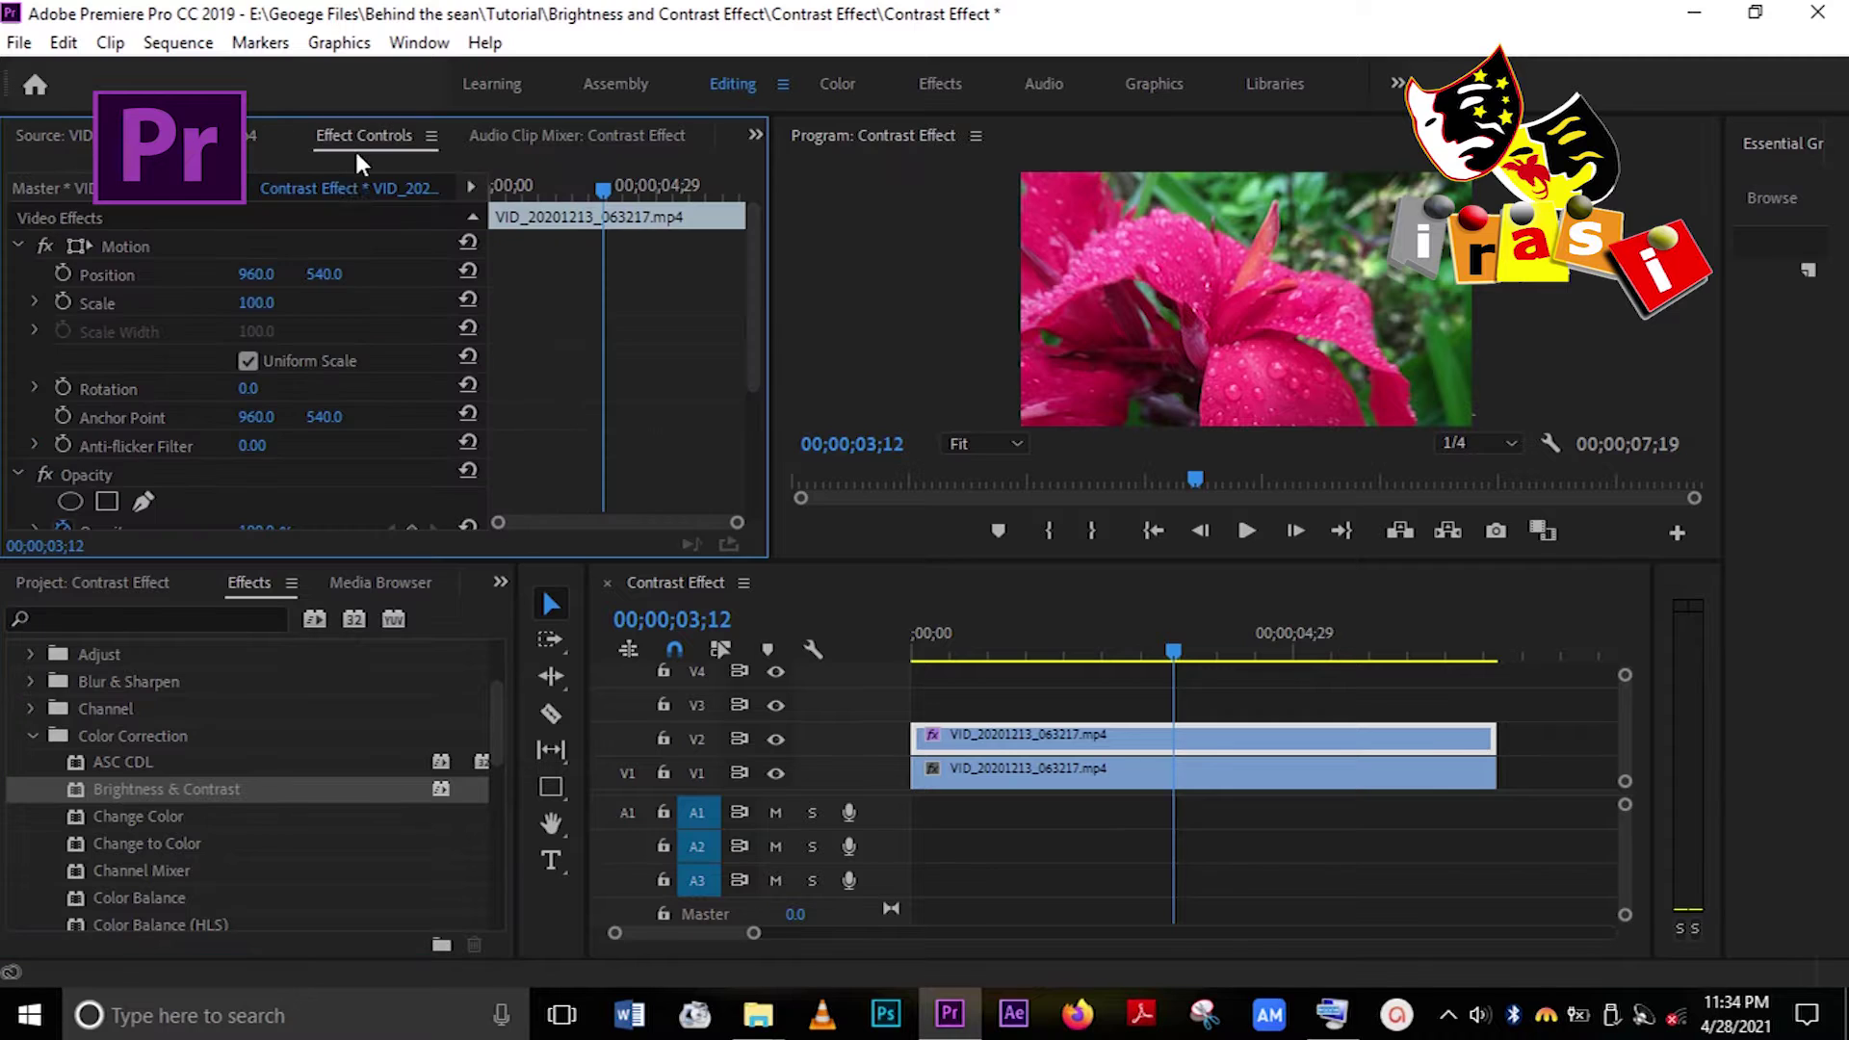
pyautogui.scroll(-1, 202, 476)
pyautogui.scroll(-2, 202, 475)
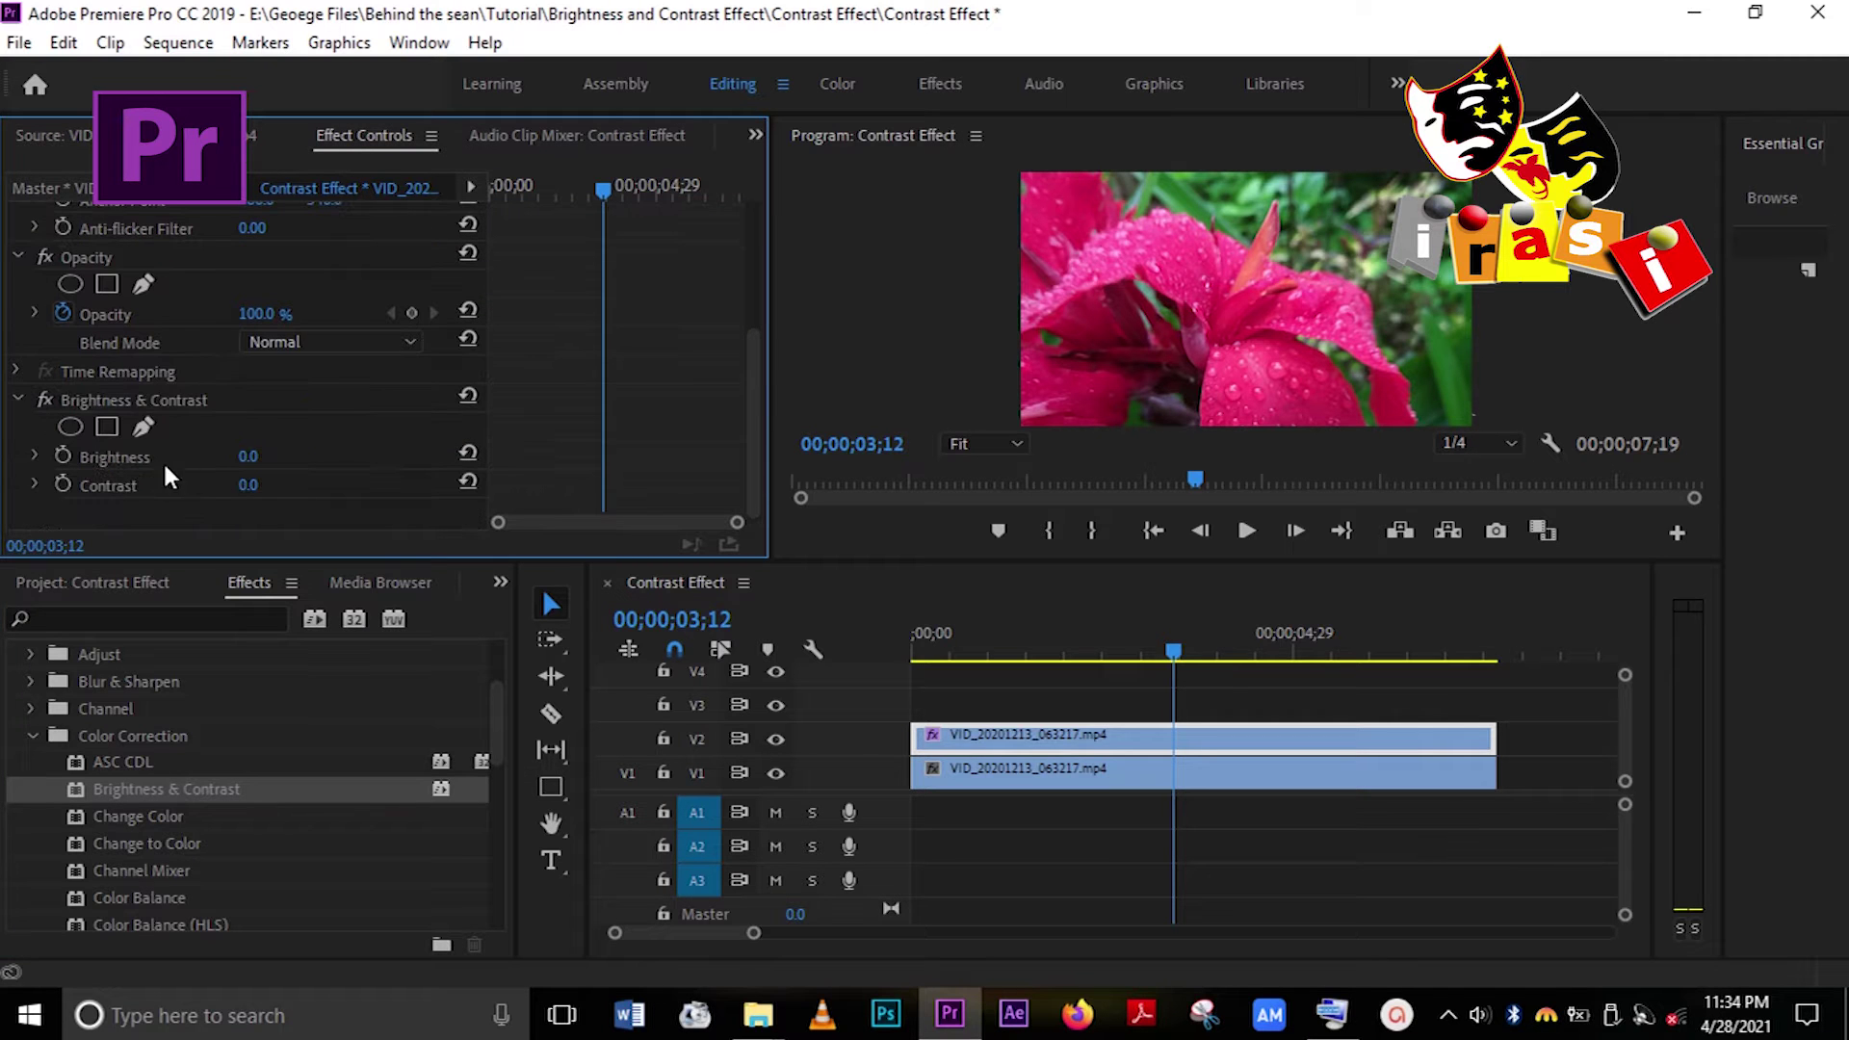
# Step: Raise the V2 flower clip's Brightness and Contrast, then rewind and enlarge the program preview
pyautogui.moveTo(247, 462); pyautogui.dragTo(276, 463)
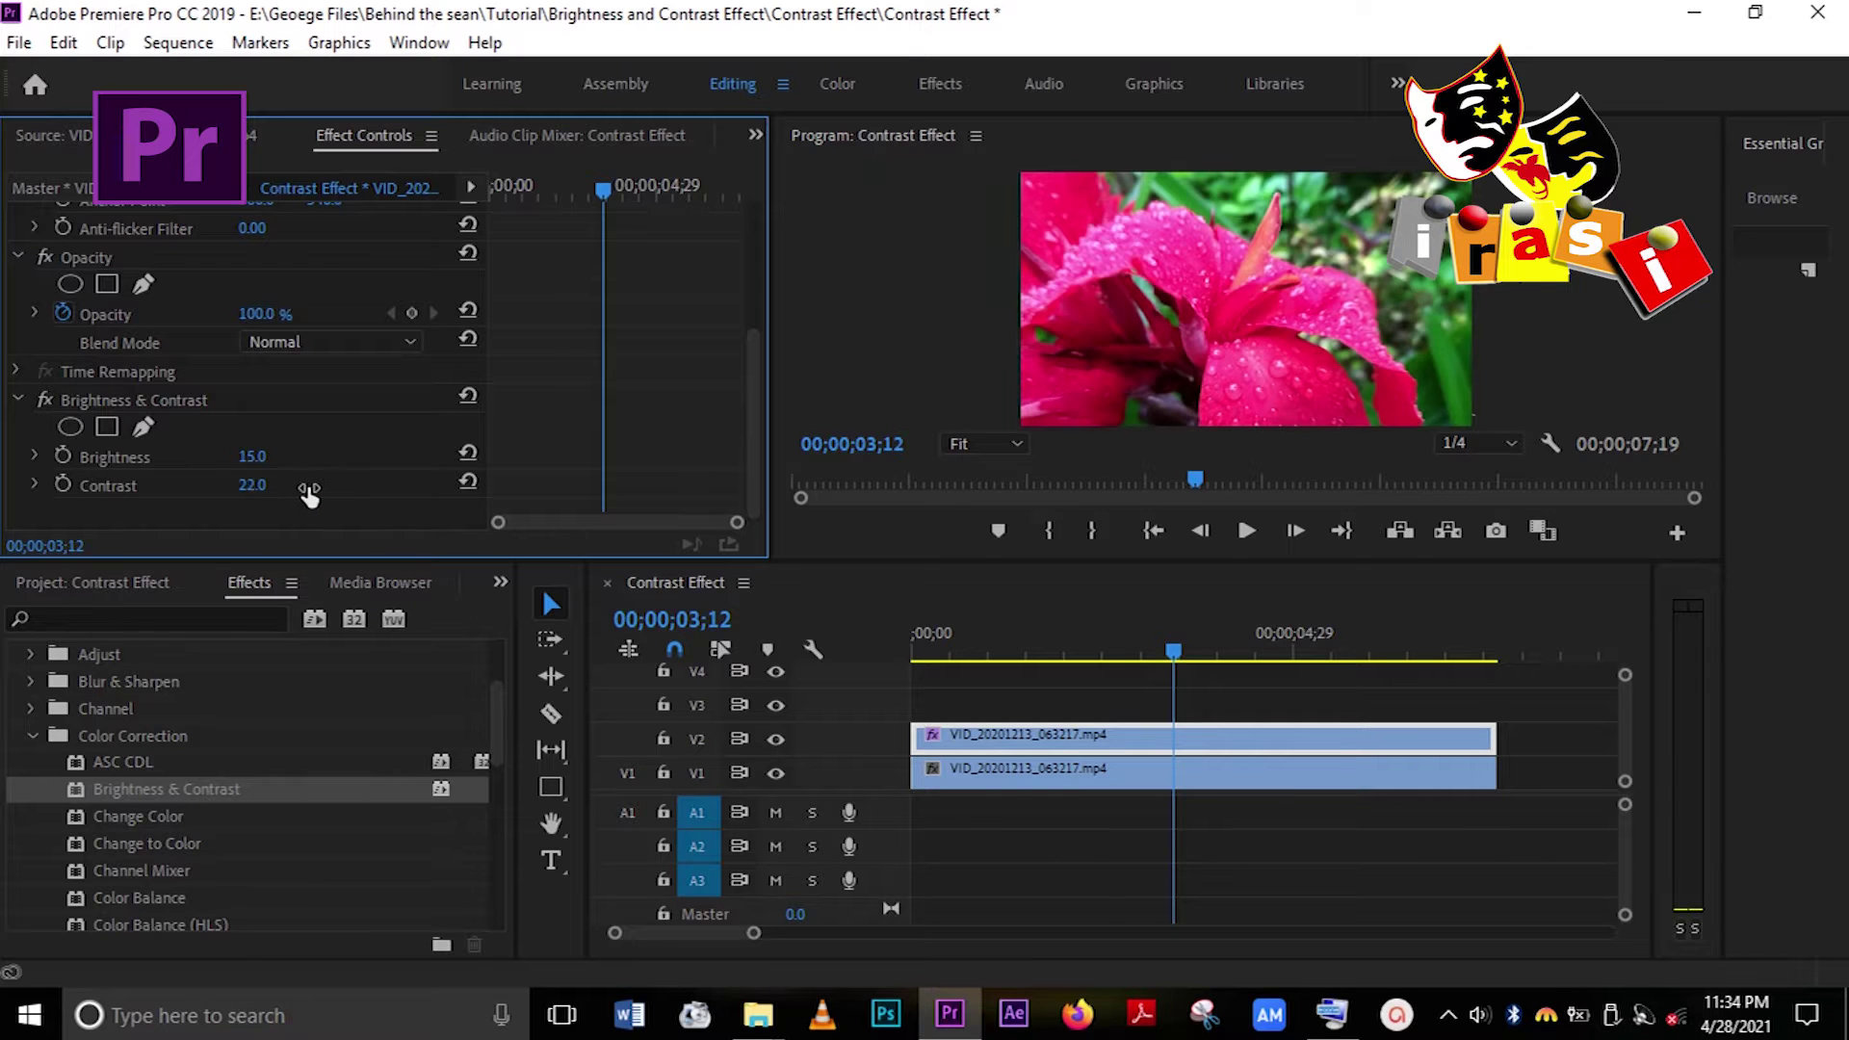
pyautogui.moveTo(308, 493); pyautogui.dragTo(350, 493)
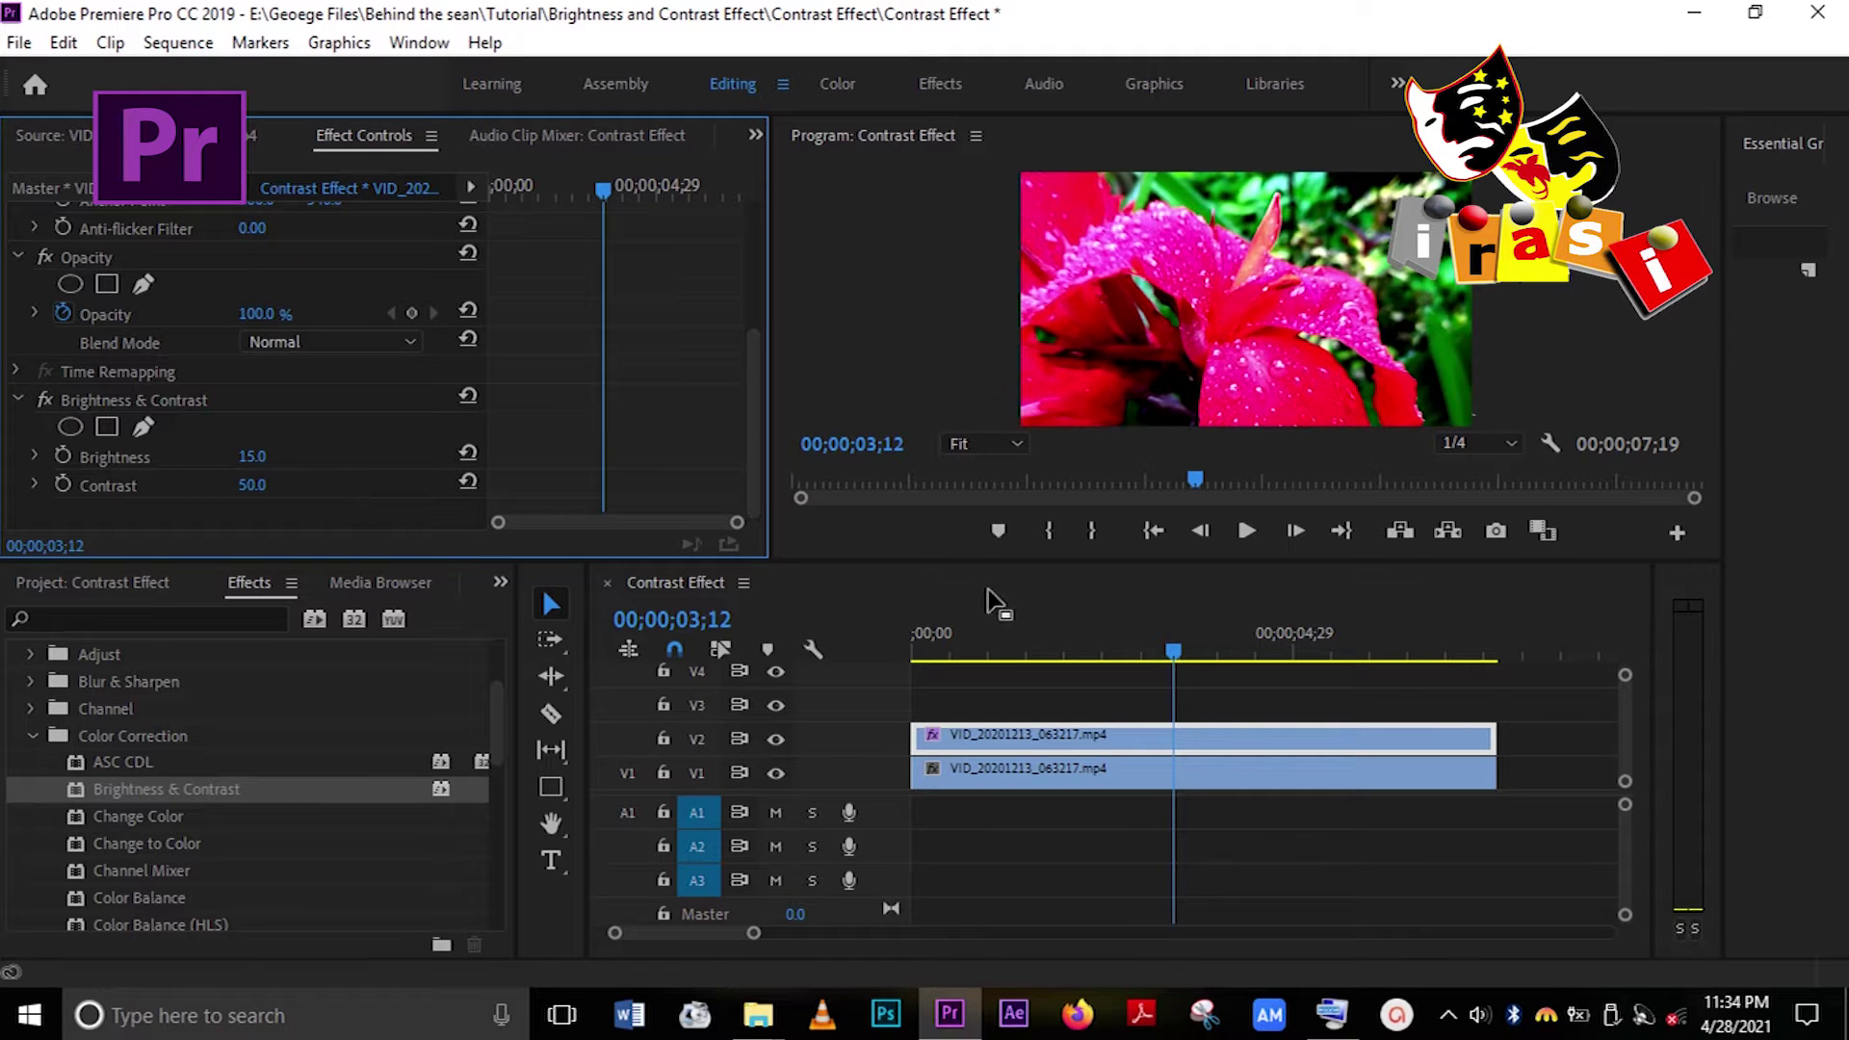
pyautogui.moveTo(1188, 654); pyautogui.dragTo(879, 662)
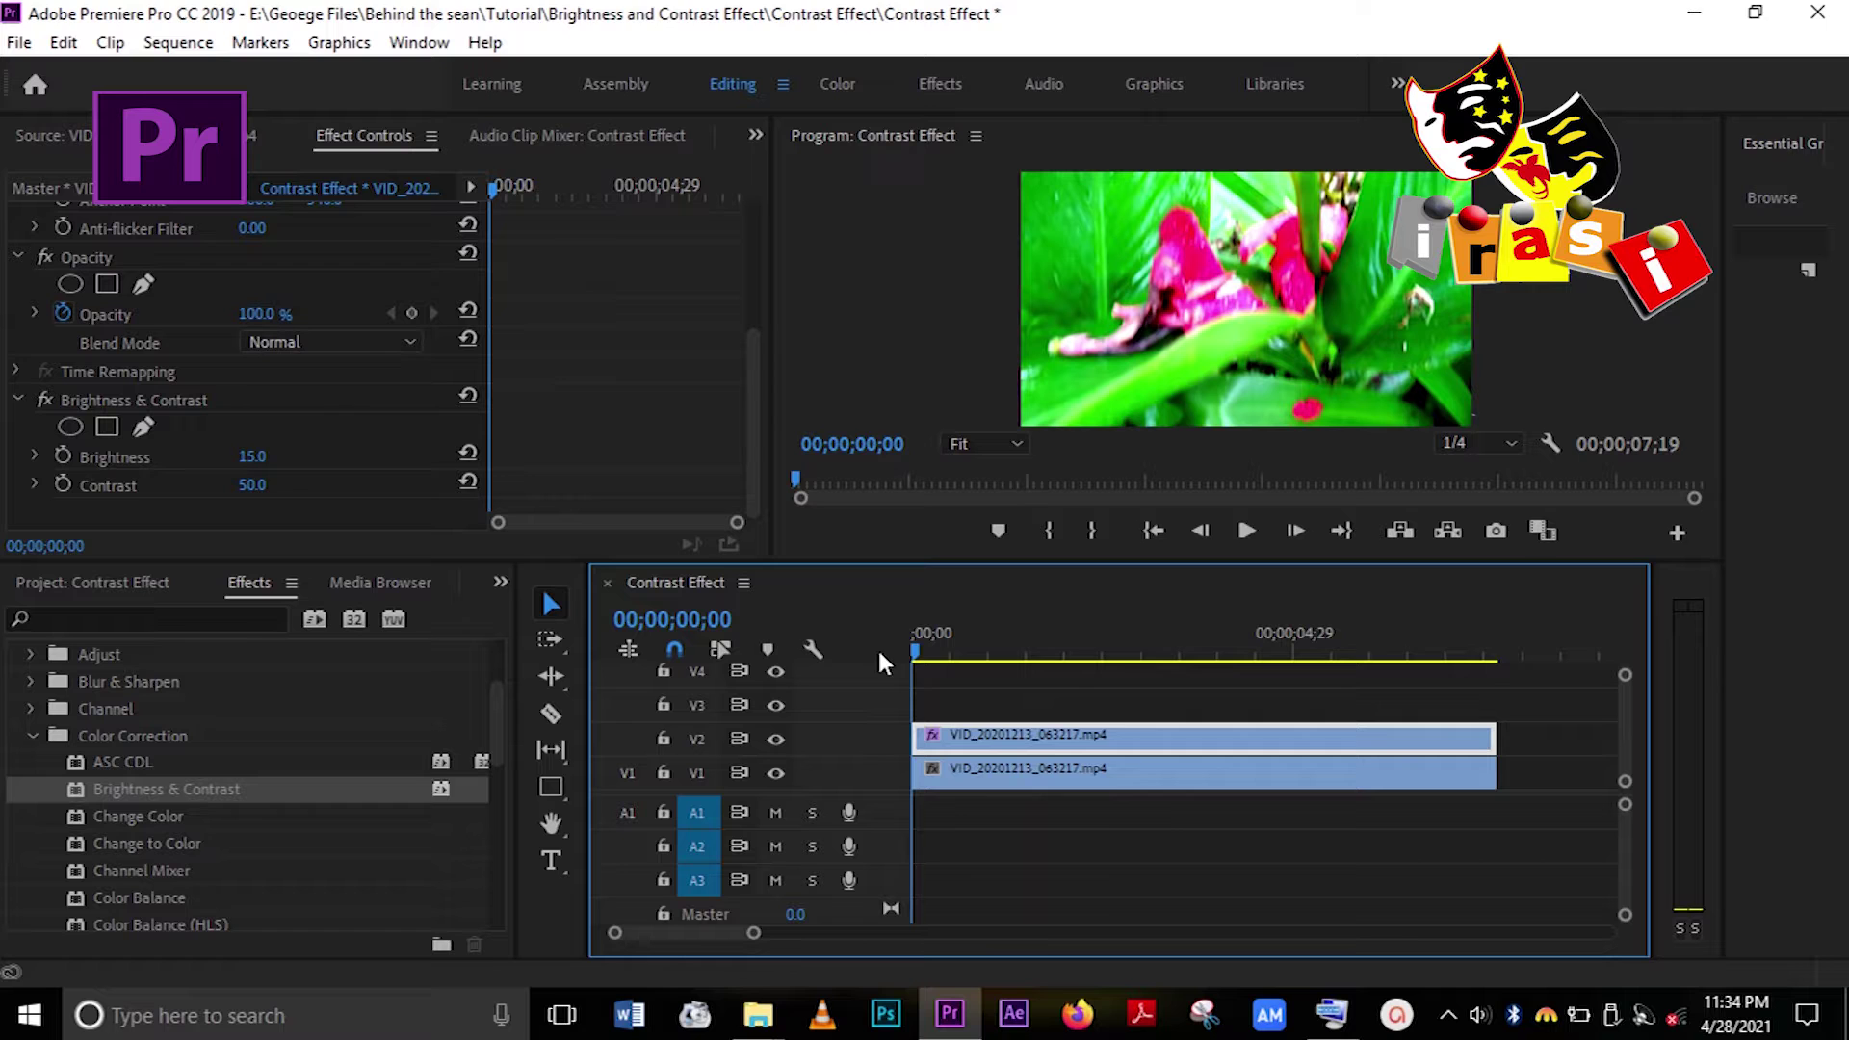
pyautogui.click(1806, 1016)
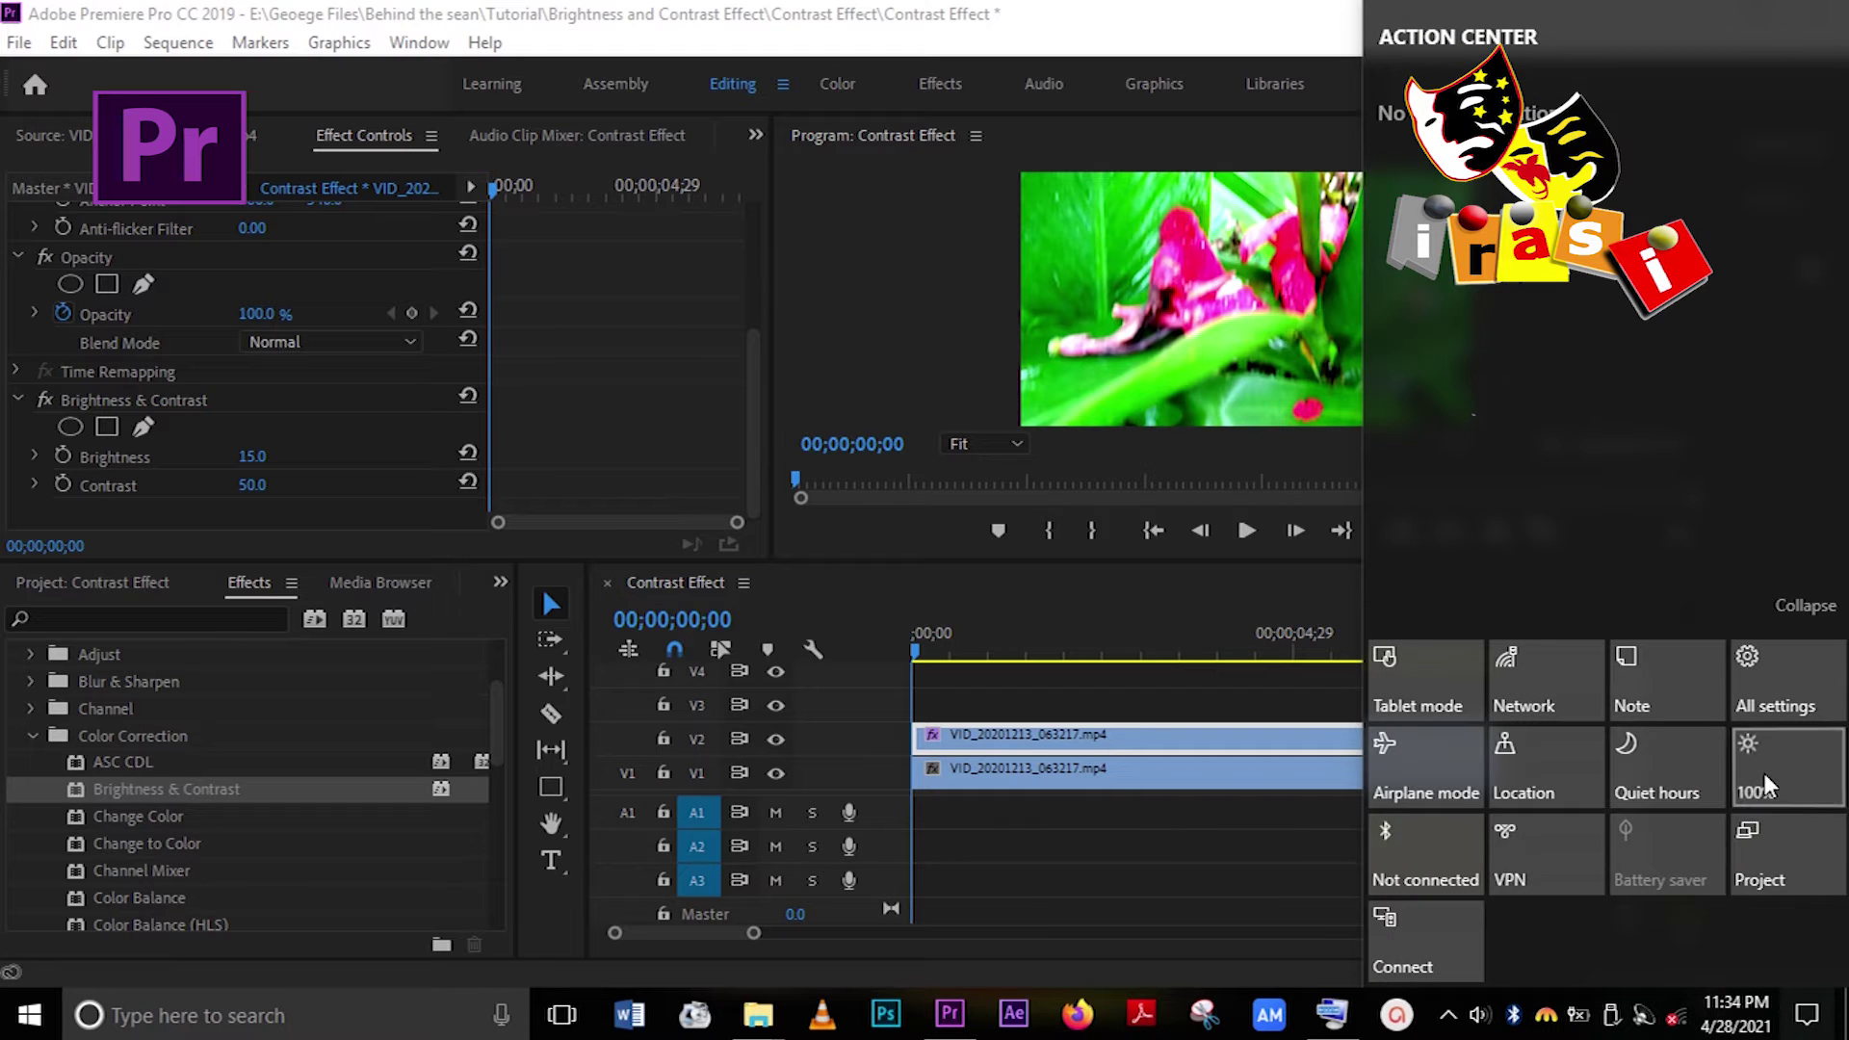
pyautogui.click(1107, 8)
pyautogui.moveTo(1189, 570); pyautogui.dragTo(1141, 633)
# Step: Play back the effect, then settle Brightness at 3.0 with Contrast 25.0
pyautogui.press('space')
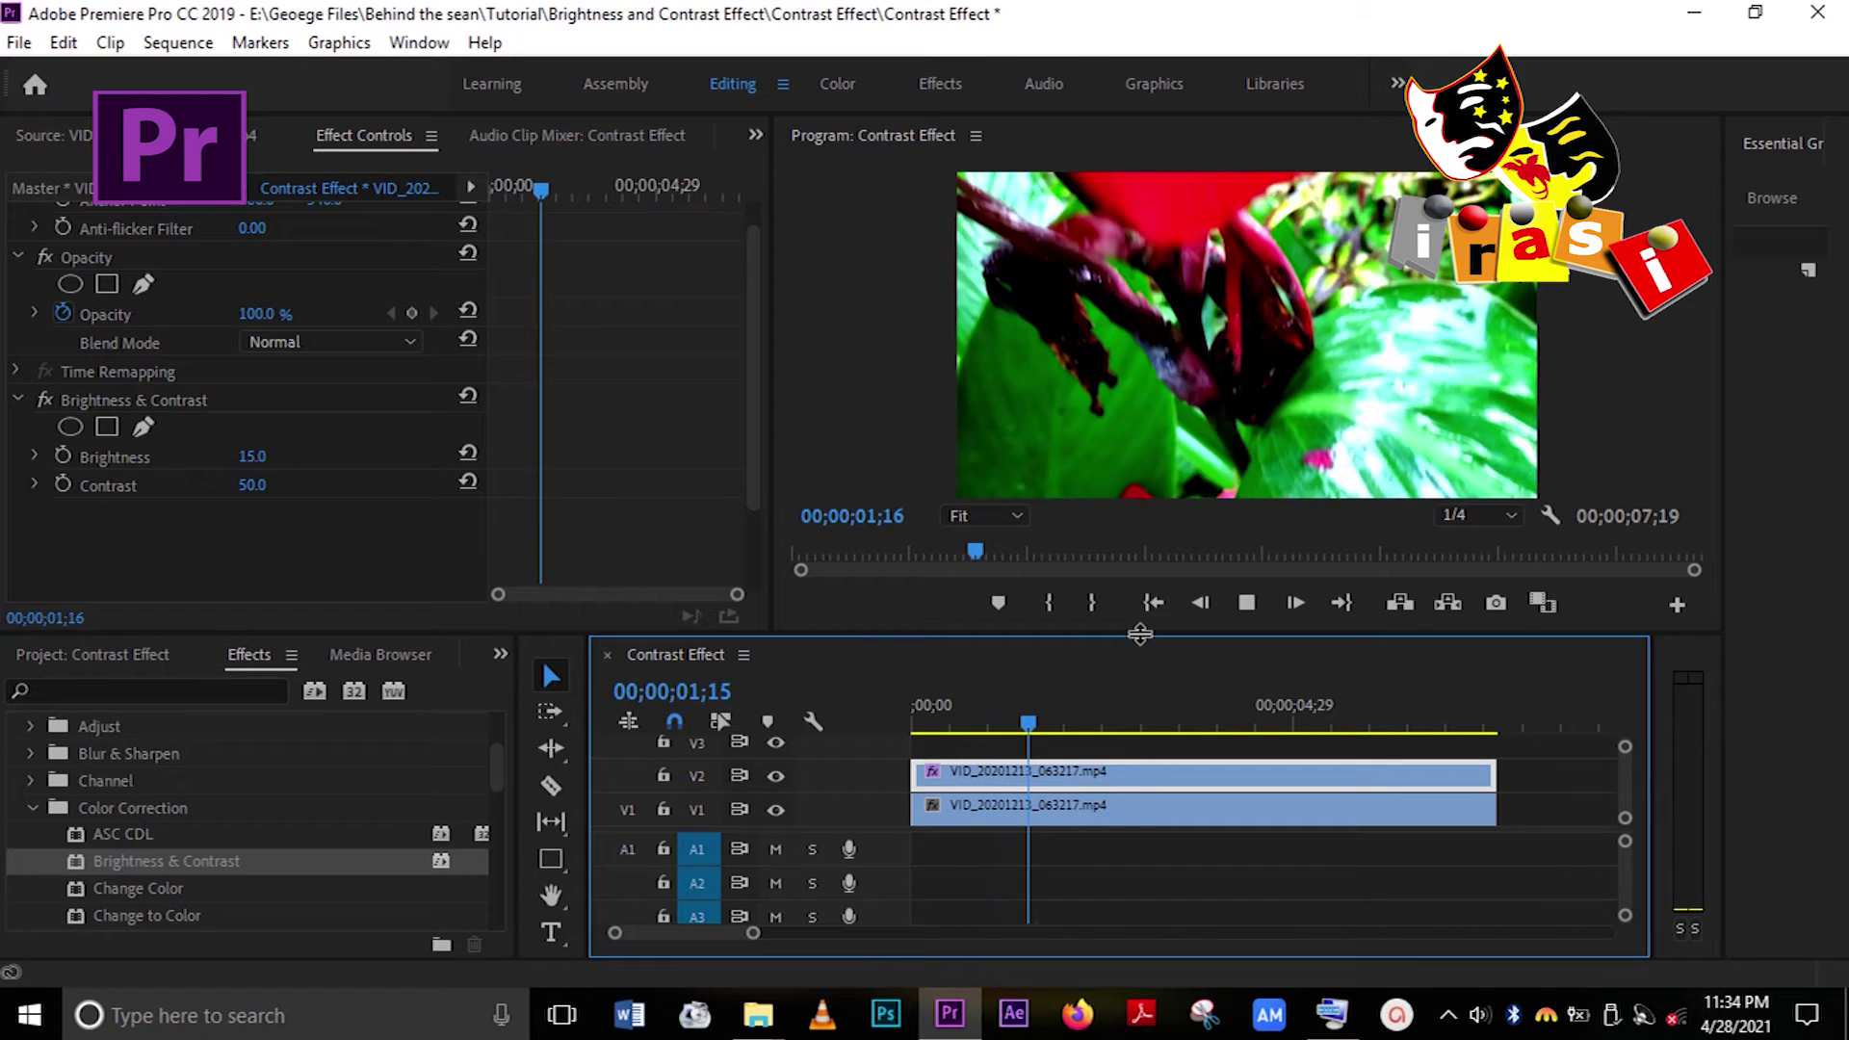
pyautogui.press('space')
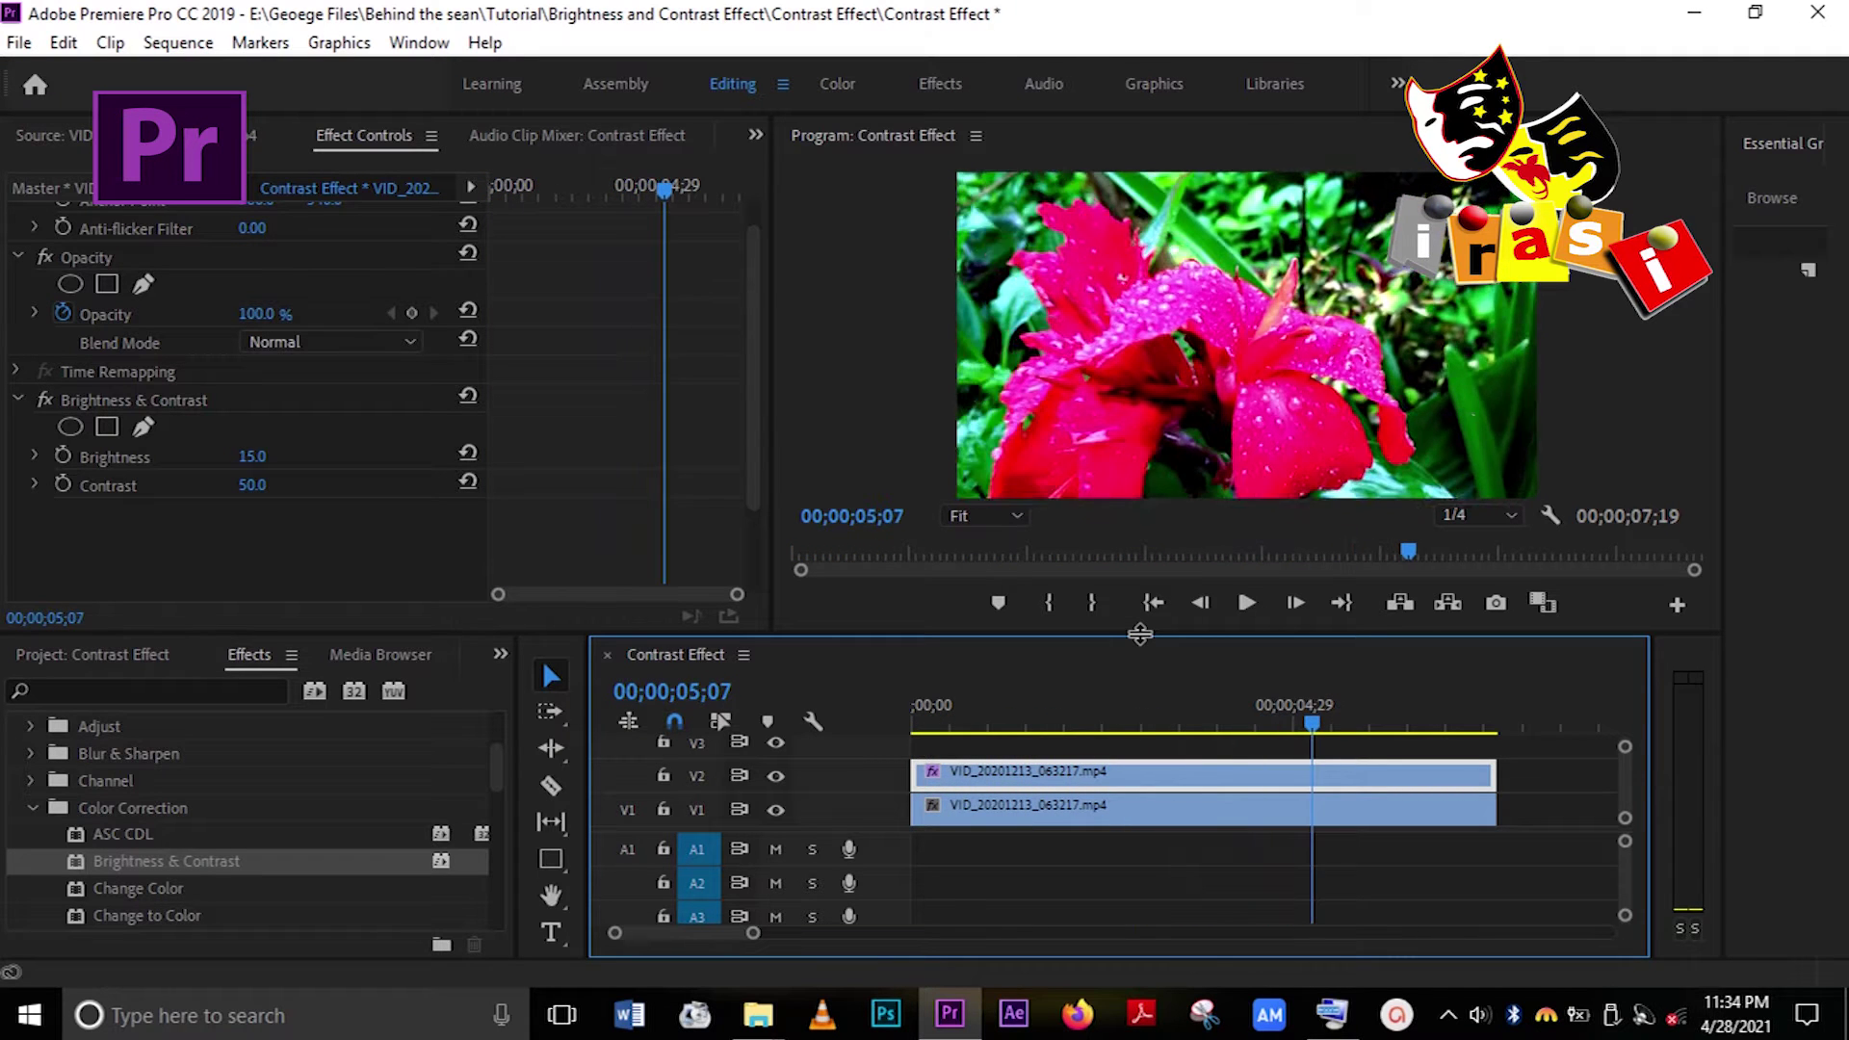
pyautogui.moveTo(247, 469); pyautogui.dragTo(185, 504)
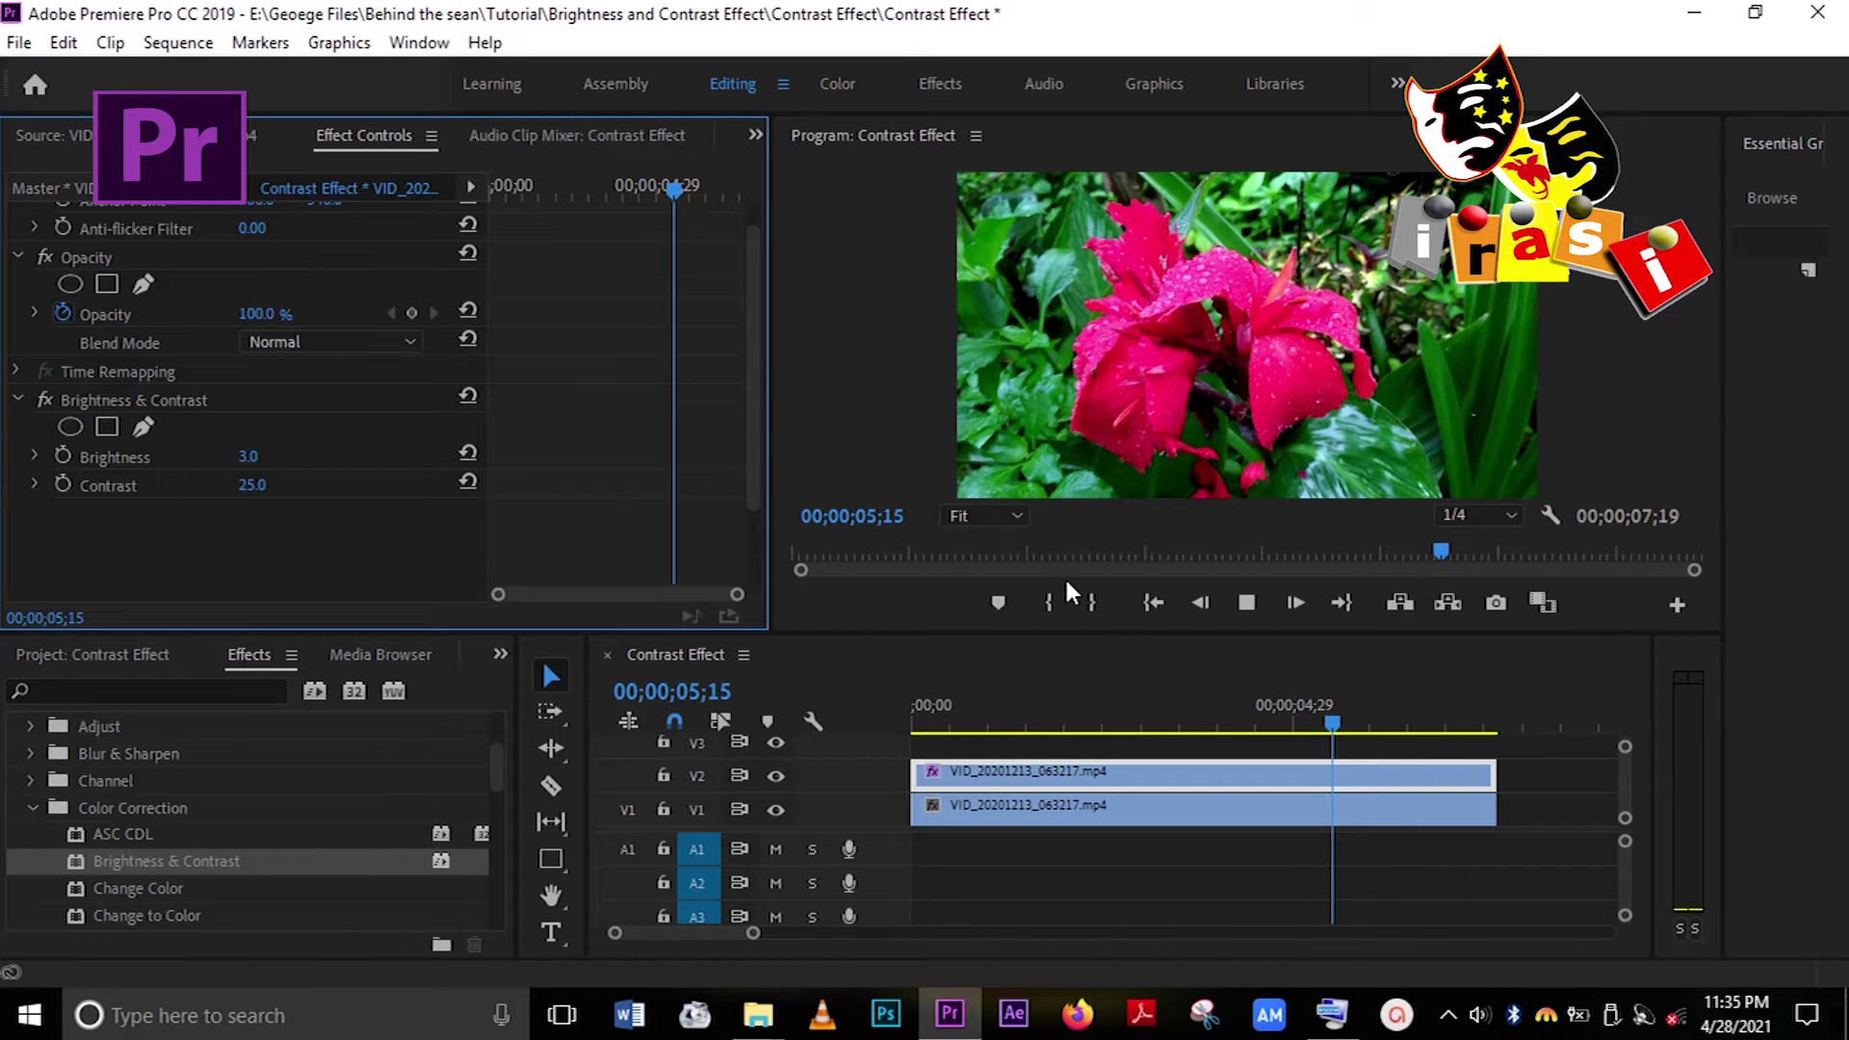
pyautogui.click(917, 717)
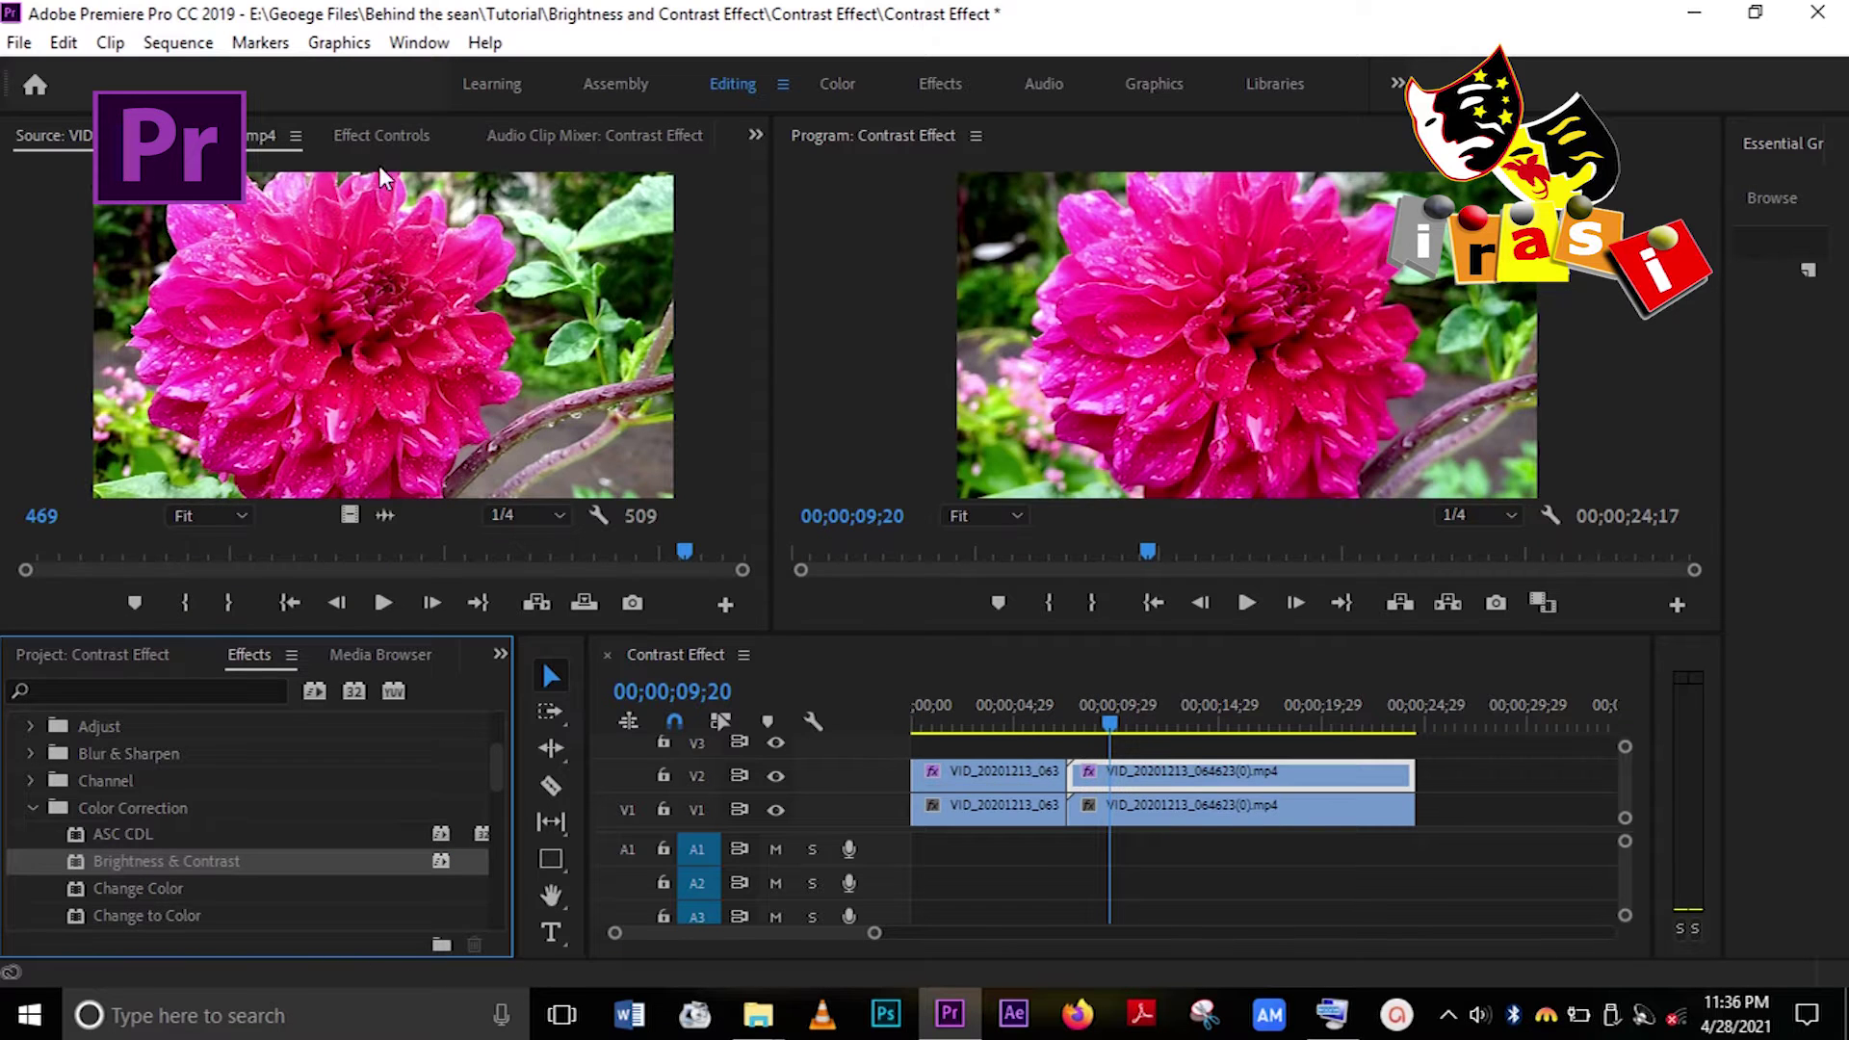
# Step: Give the V2 flower copy Brightness & Contrast at Brightness 8 and Contrast 16, then save the project
pyautogui.click(382, 136)
pyautogui.moveTo(254, 468); pyautogui.dragTo(198, 559)
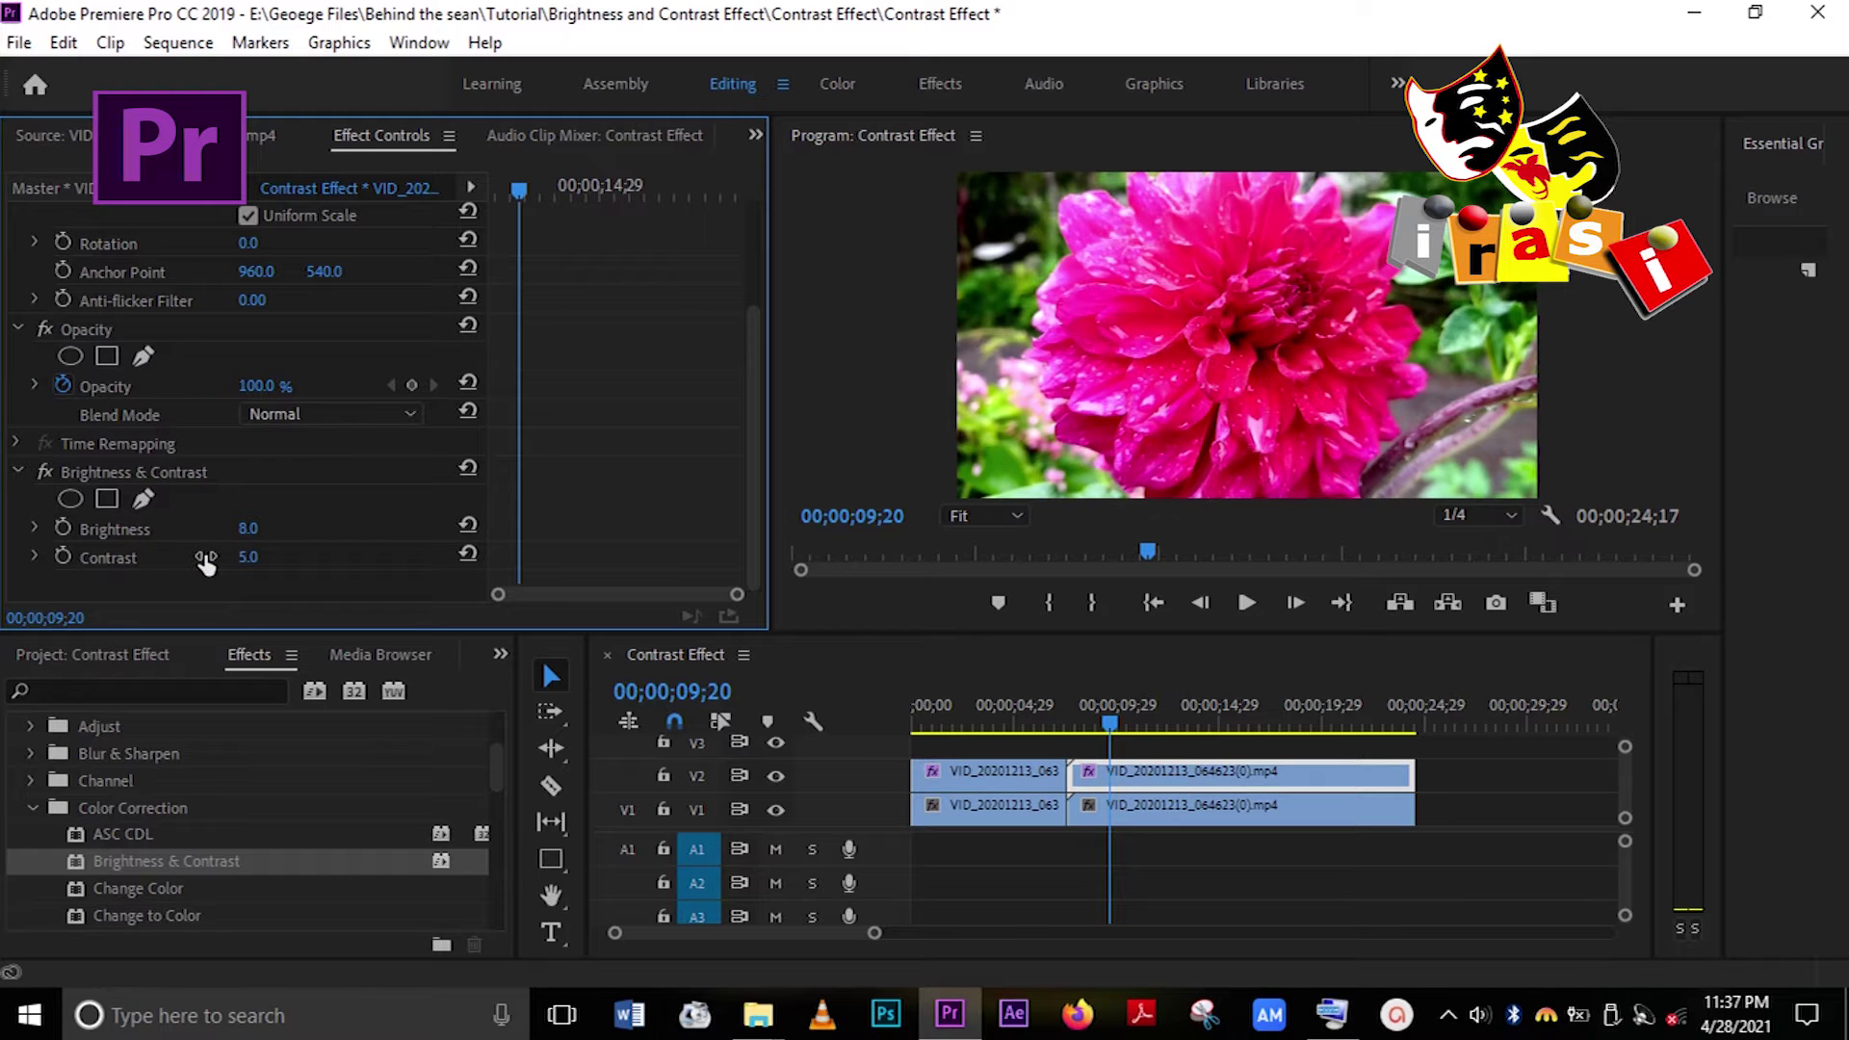
pyautogui.click(1066, 713)
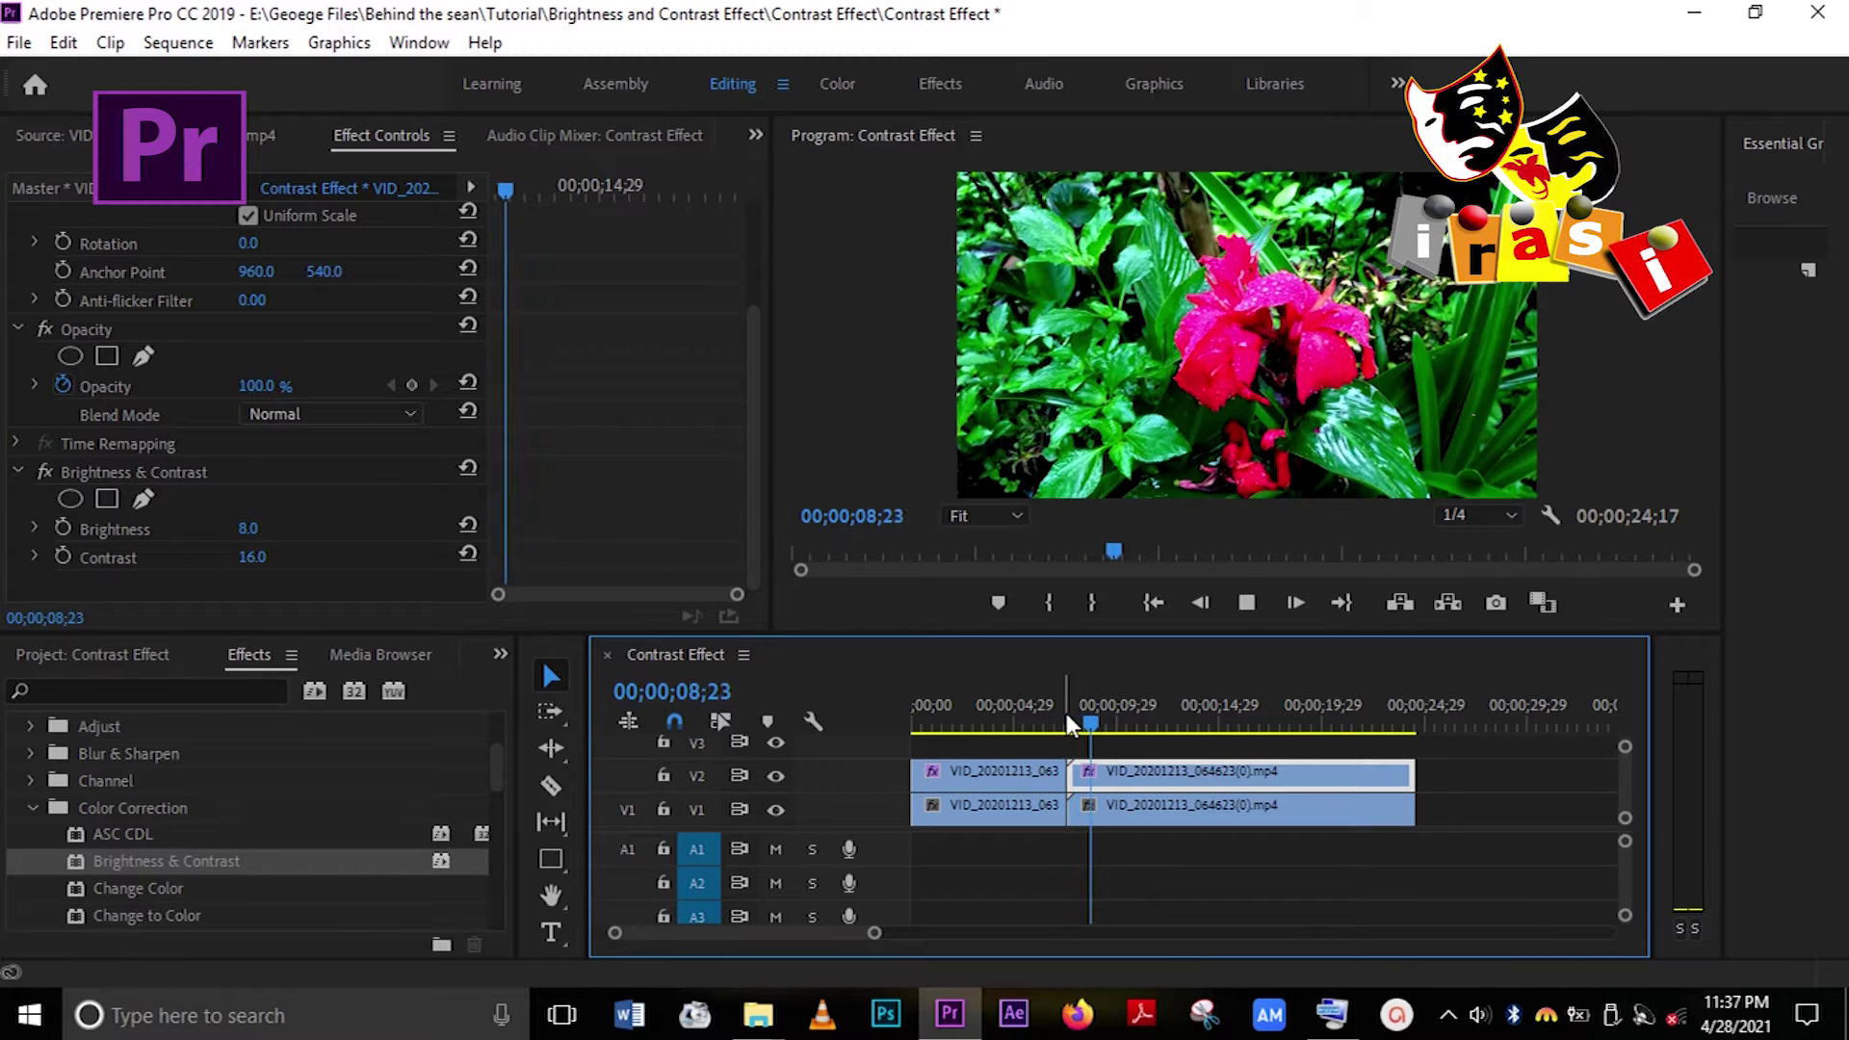
pyautogui.hotkey('ctrl', 's')
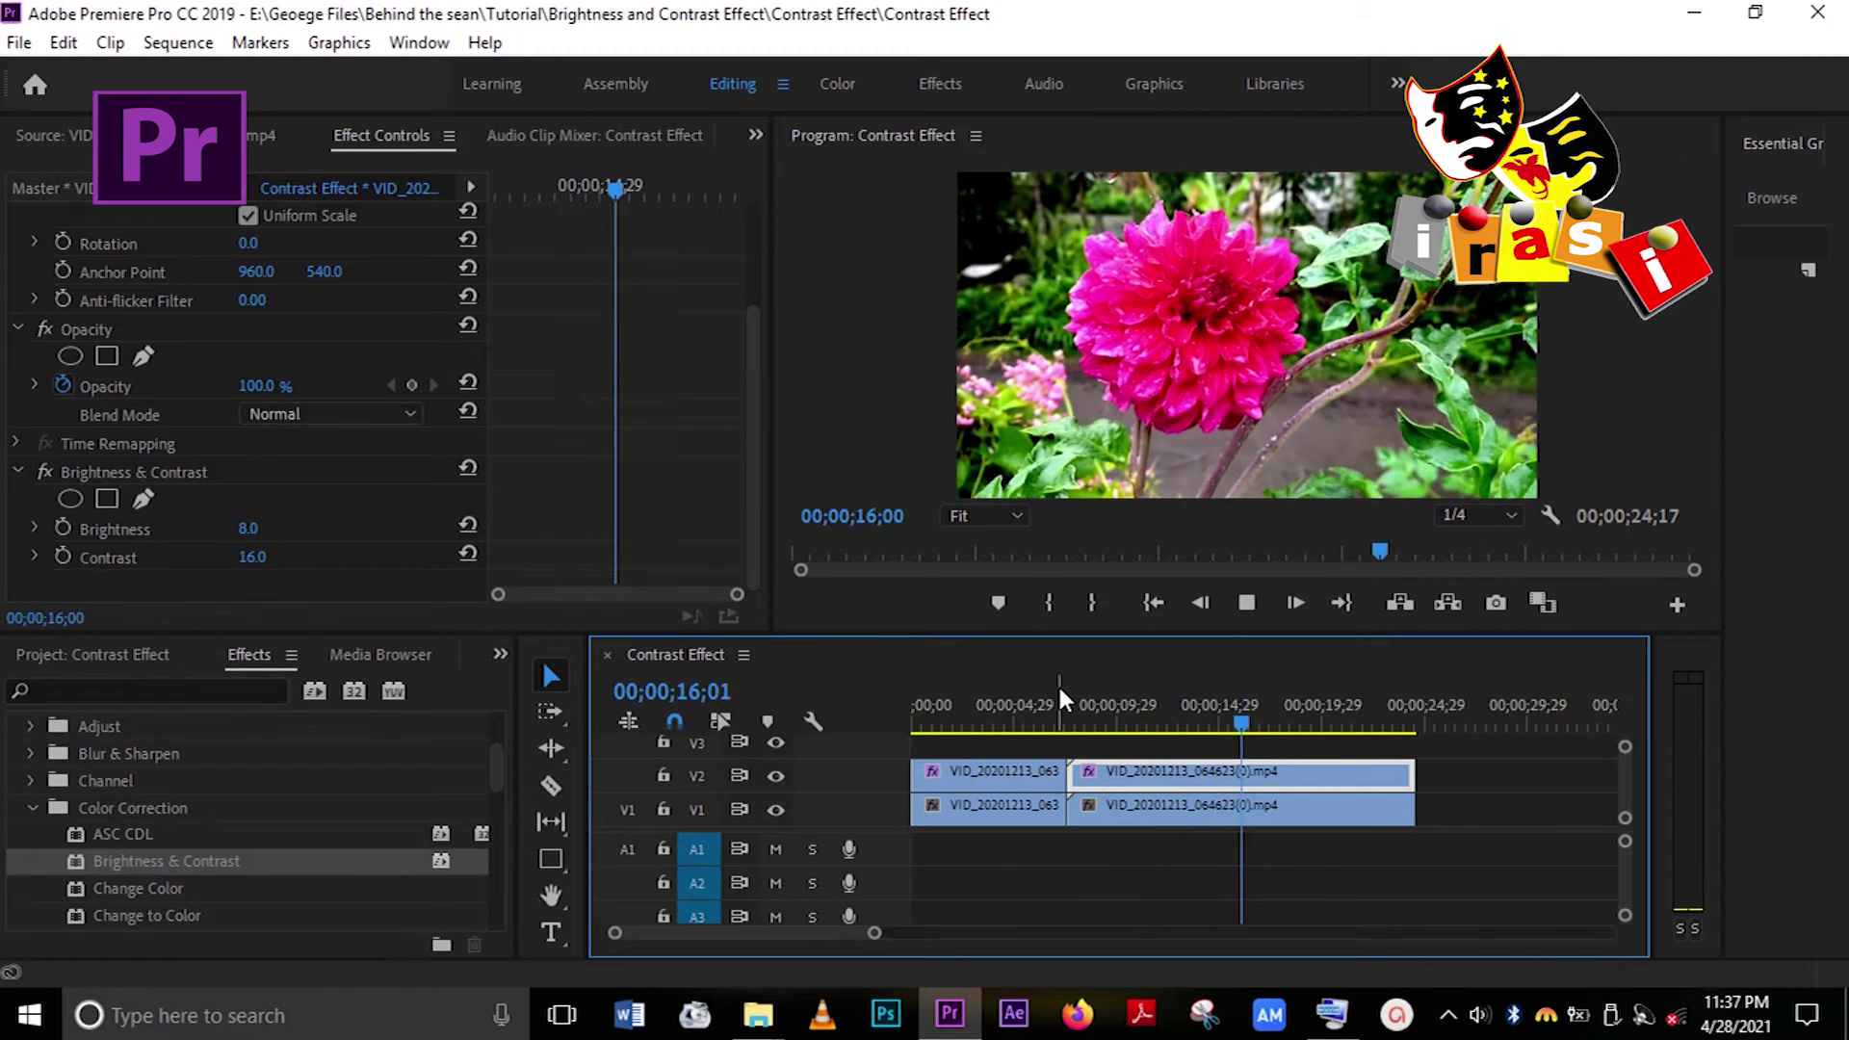
# Step: Trim the first V1/V2 flower clips, move them to 00;00, and butt the second pair against them
pyautogui.click(952, 706)
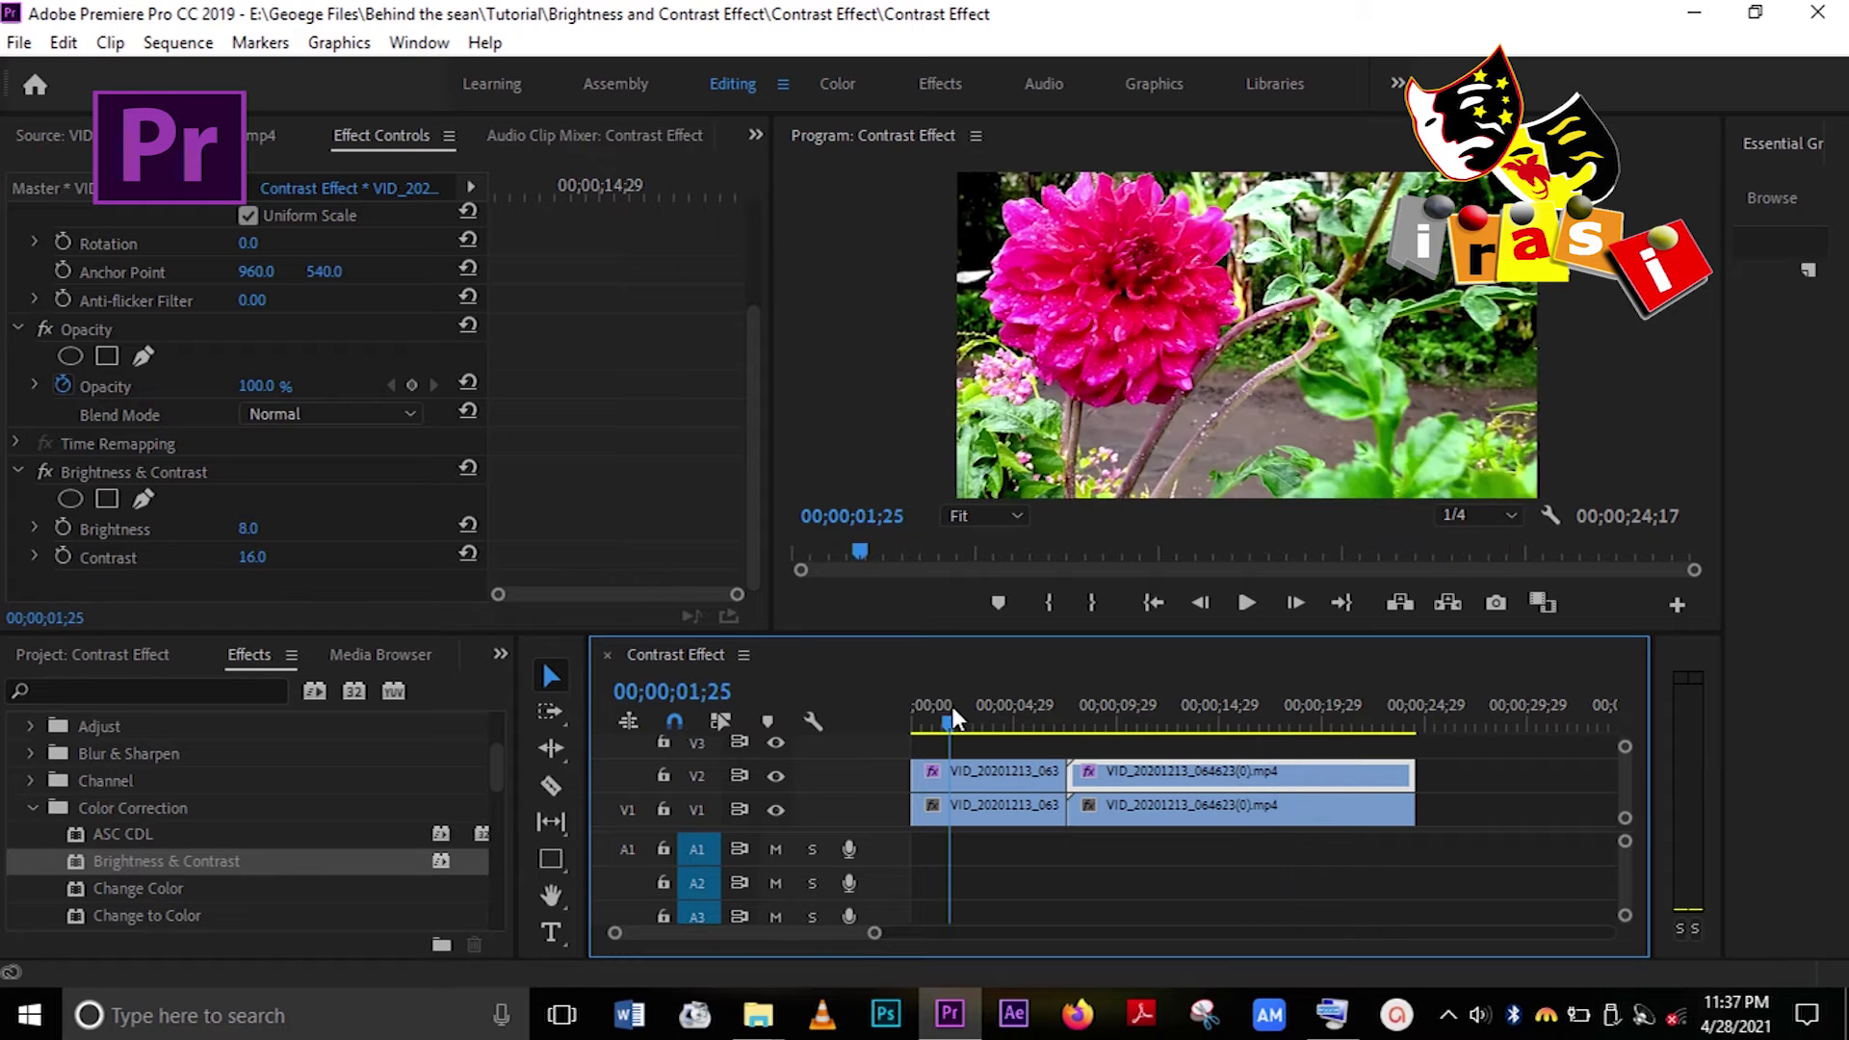
pyautogui.moveTo(951, 706)
pyautogui.mouseDown()
pyautogui.moveTo(911, 713)
pyautogui.moveTo(946, 707)
pyautogui.mouseUp()
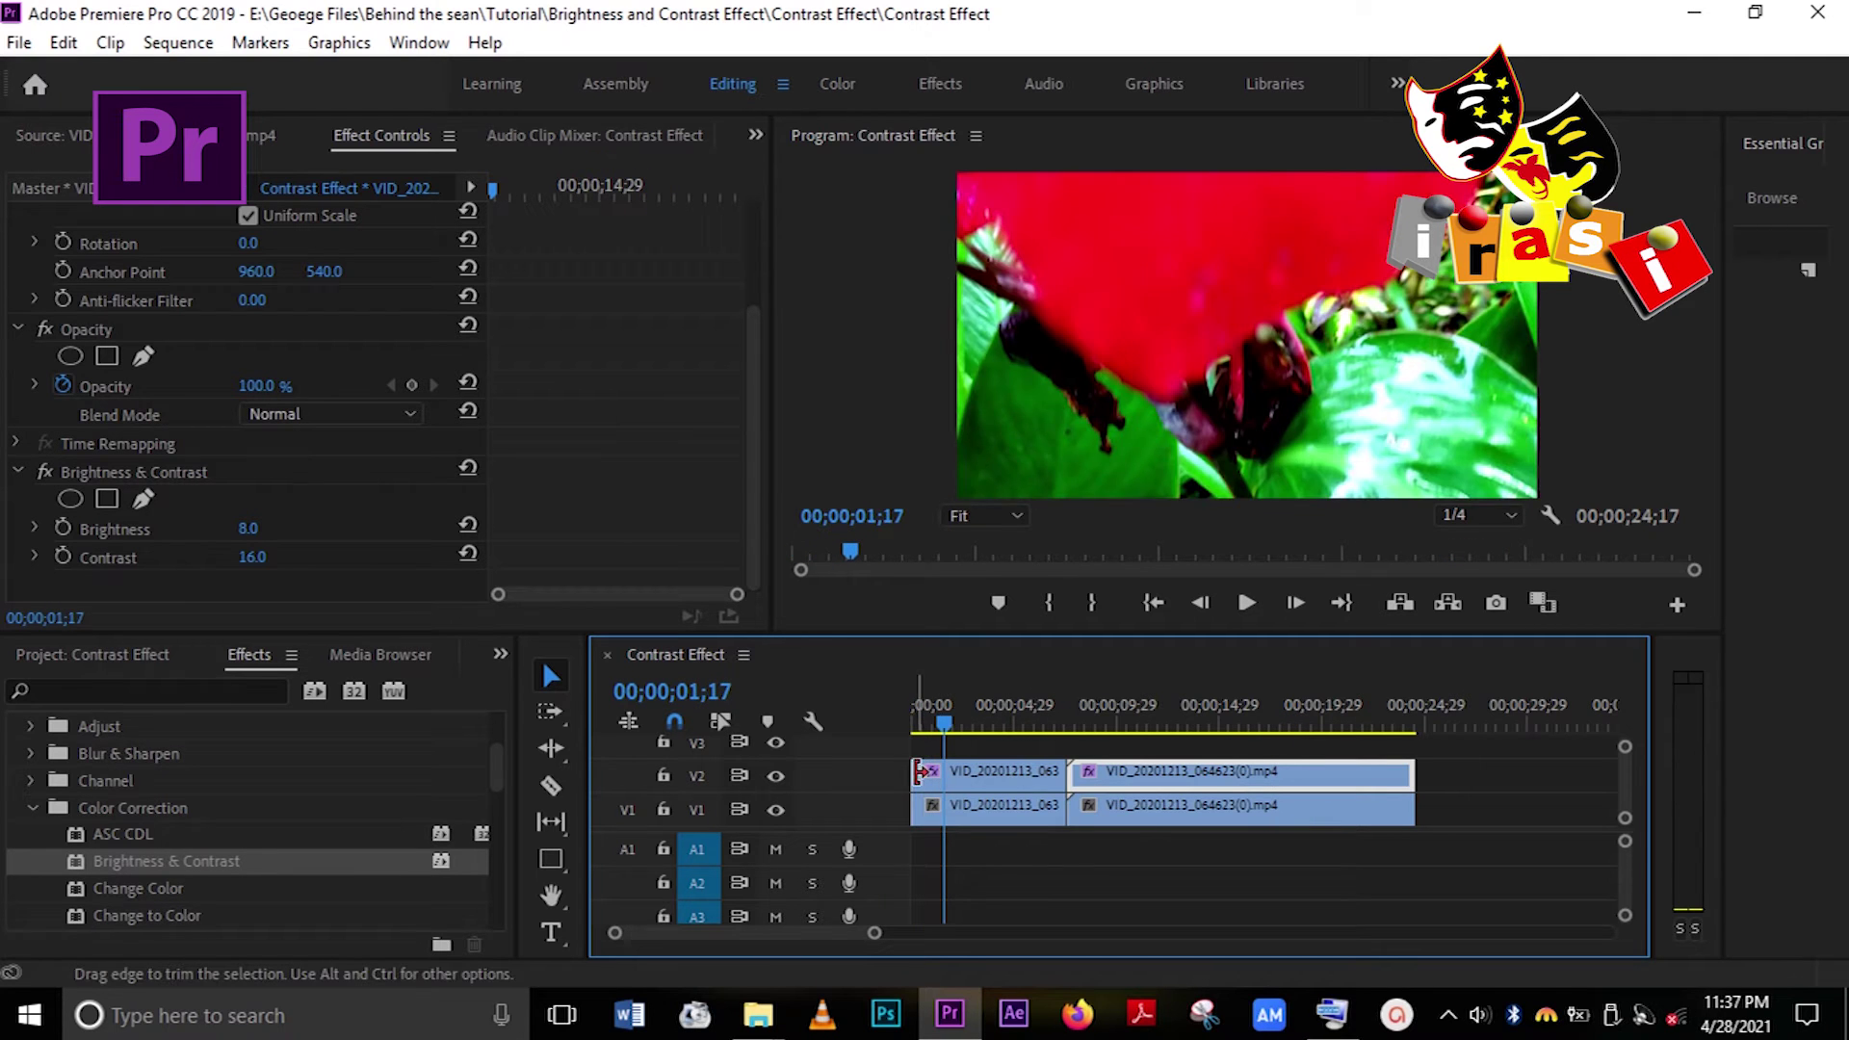
pyautogui.moveTo(914, 776); pyautogui.dragTo(945, 809)
pyautogui.moveTo(1007, 754); pyautogui.dragTo(968, 818)
pyautogui.moveTo(992, 727); pyautogui.dragTo(1022, 727)
pyautogui.moveTo(1188, 809); pyautogui.dragTo(1144, 812)
pyautogui.press('space')
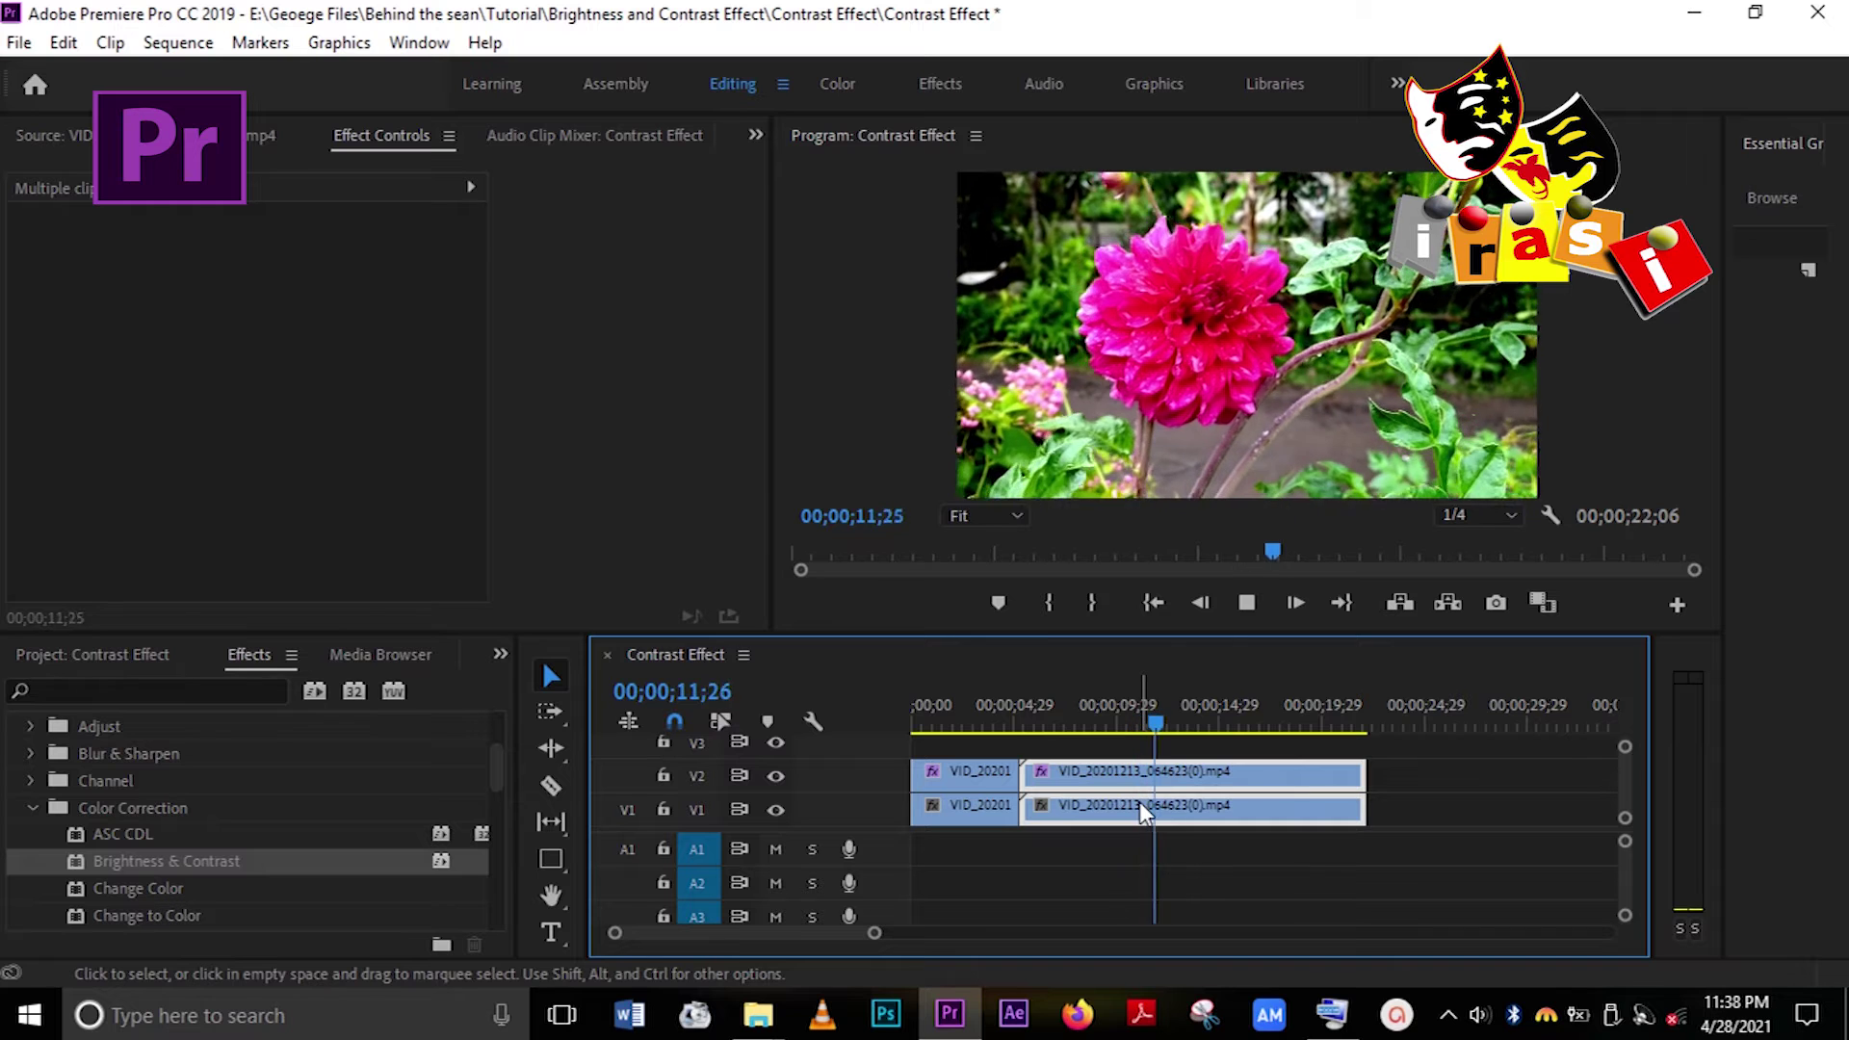
pyautogui.press('space')
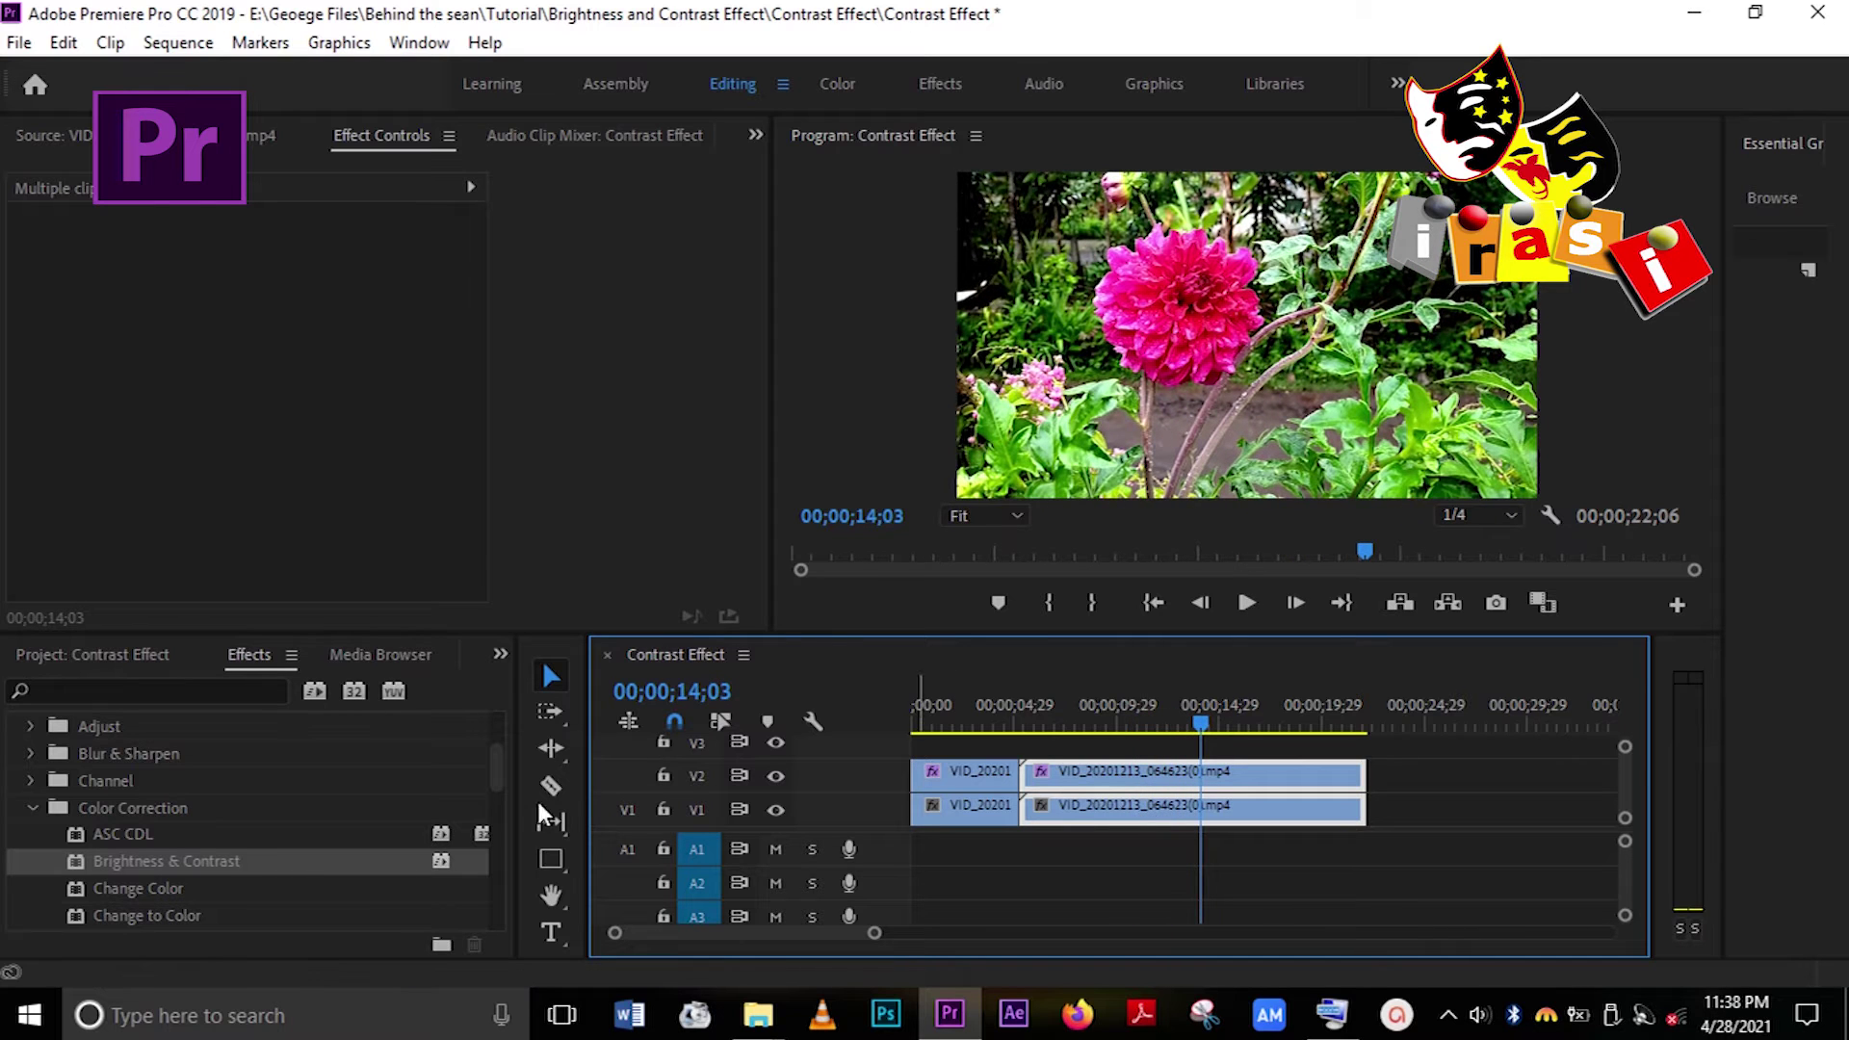
# Step: Load hornbill clip VID_20201214_091515(0)(0).mp4 in the Source monitor and mark its In and Out points
pyautogui.click(118, 653)
pyautogui.click(142, 824)
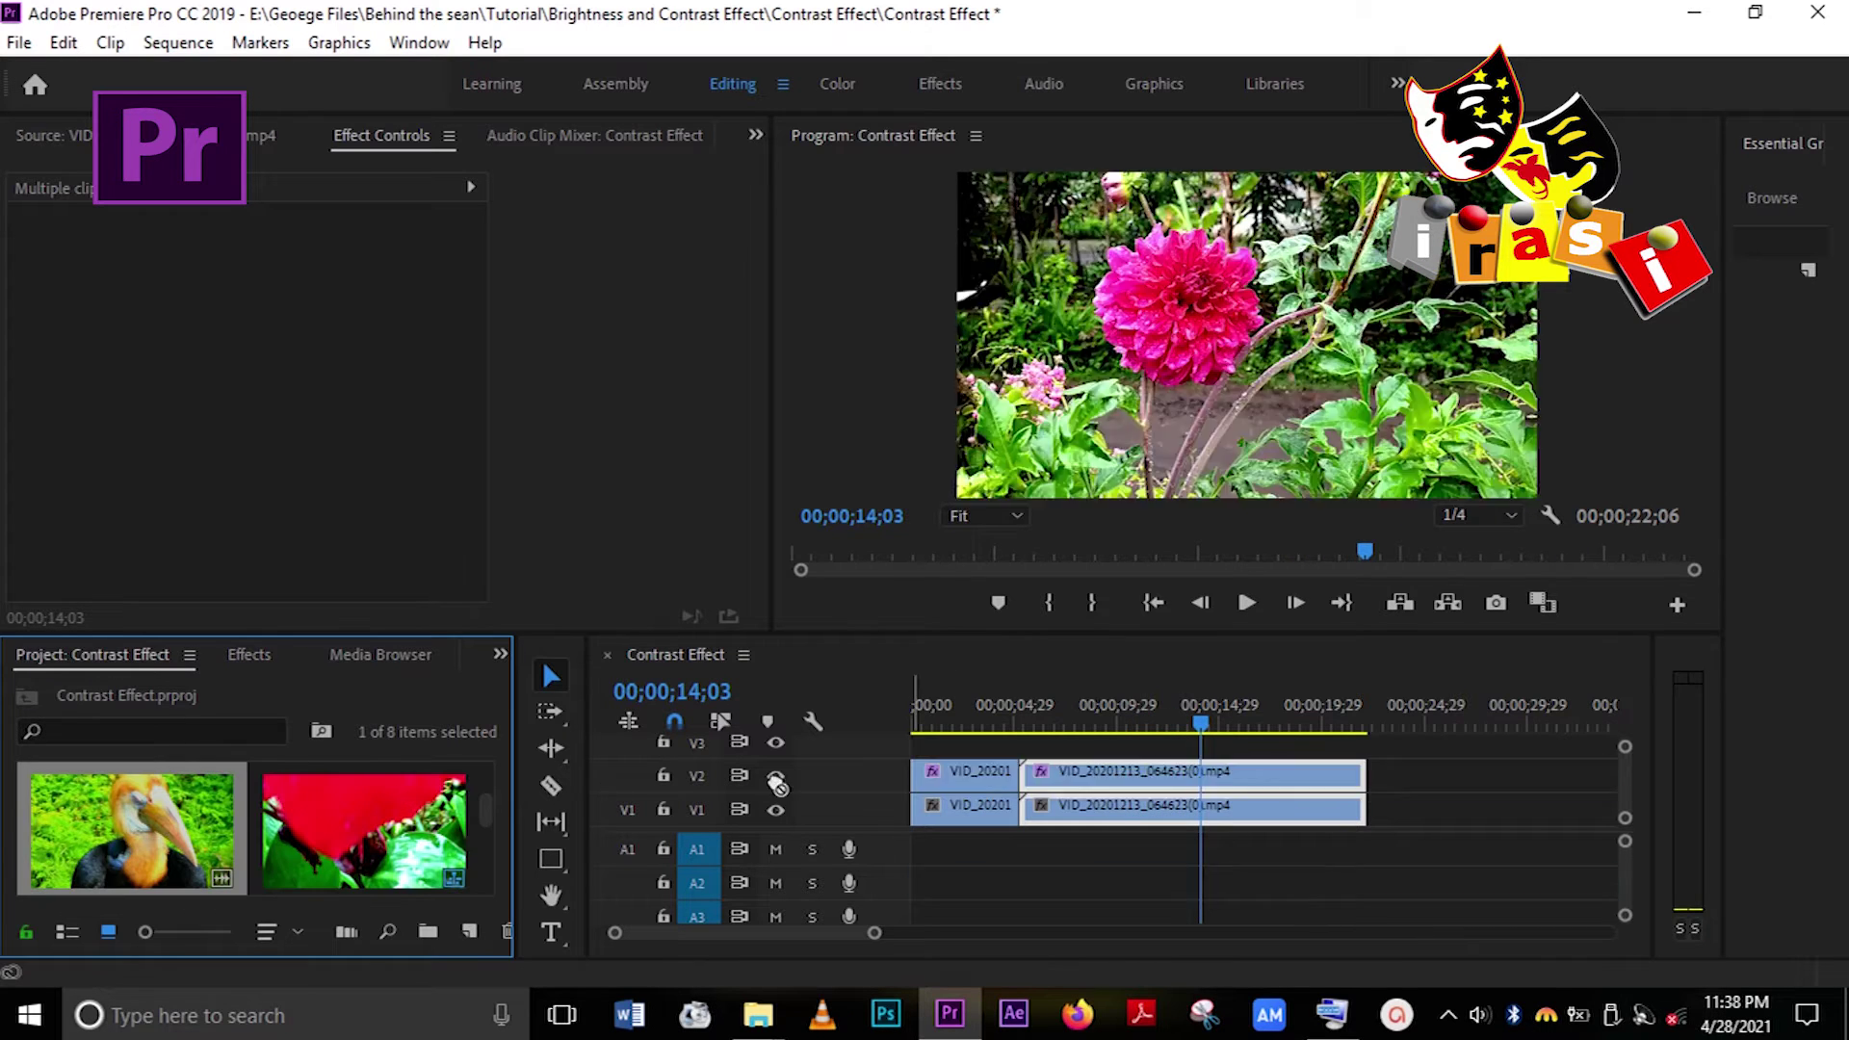
pyautogui.moveTo(776, 784); pyautogui.dragTo(140, 834)
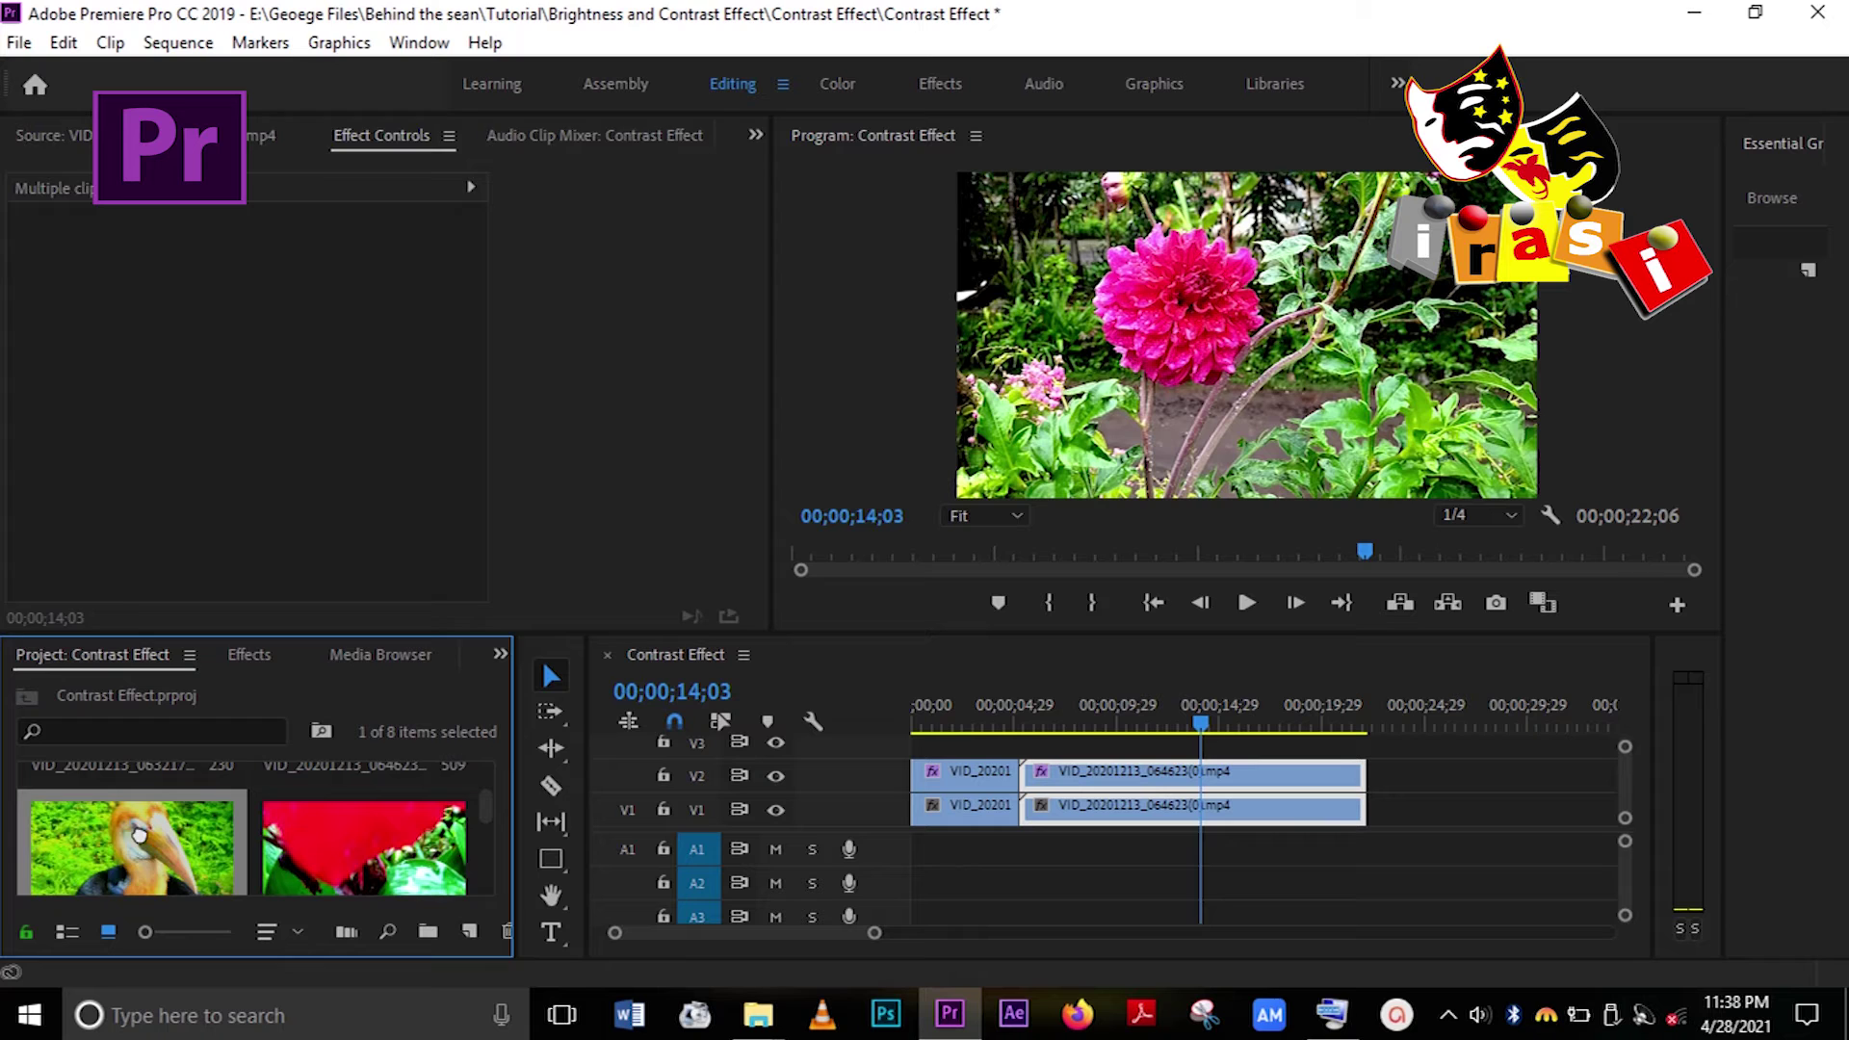
pyautogui.doubleClick(140, 834)
pyautogui.moveTo(220, 561); pyautogui.dragTo(33, 564)
pyautogui.click(183, 604)
pyautogui.press('space')
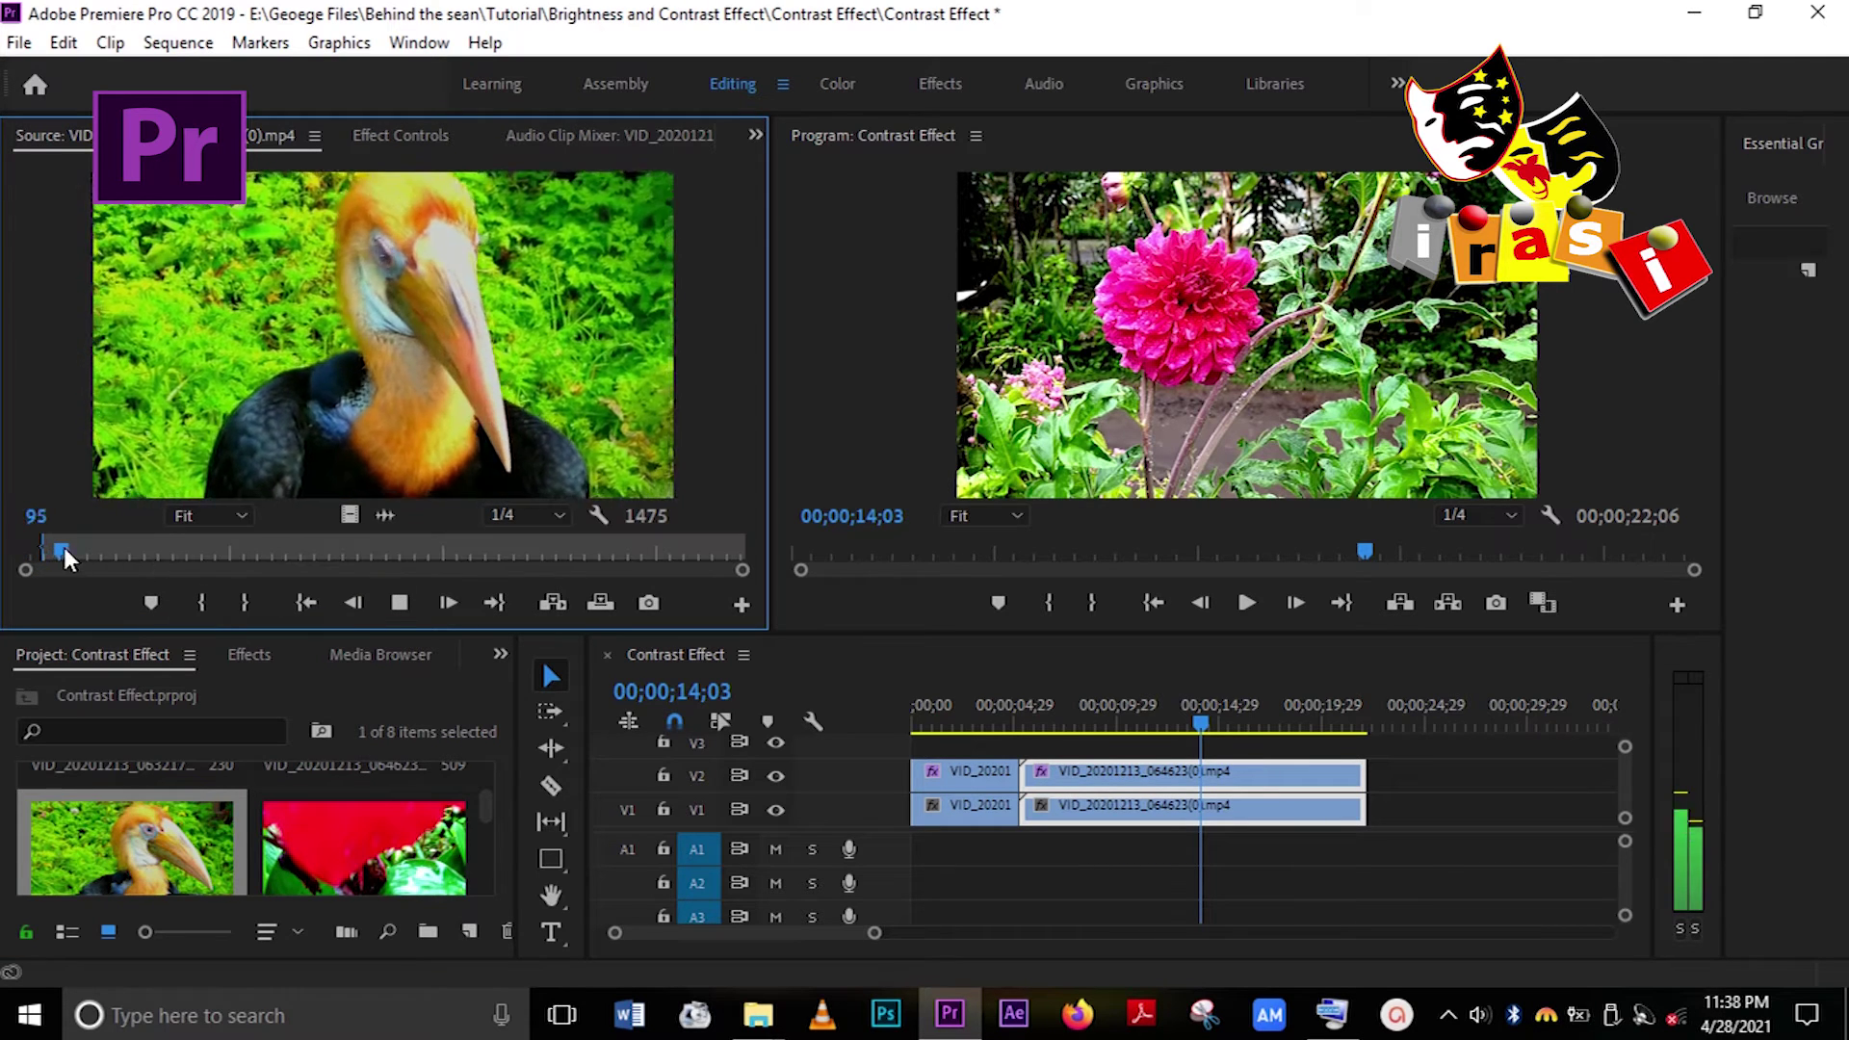
pyautogui.click(200, 601)
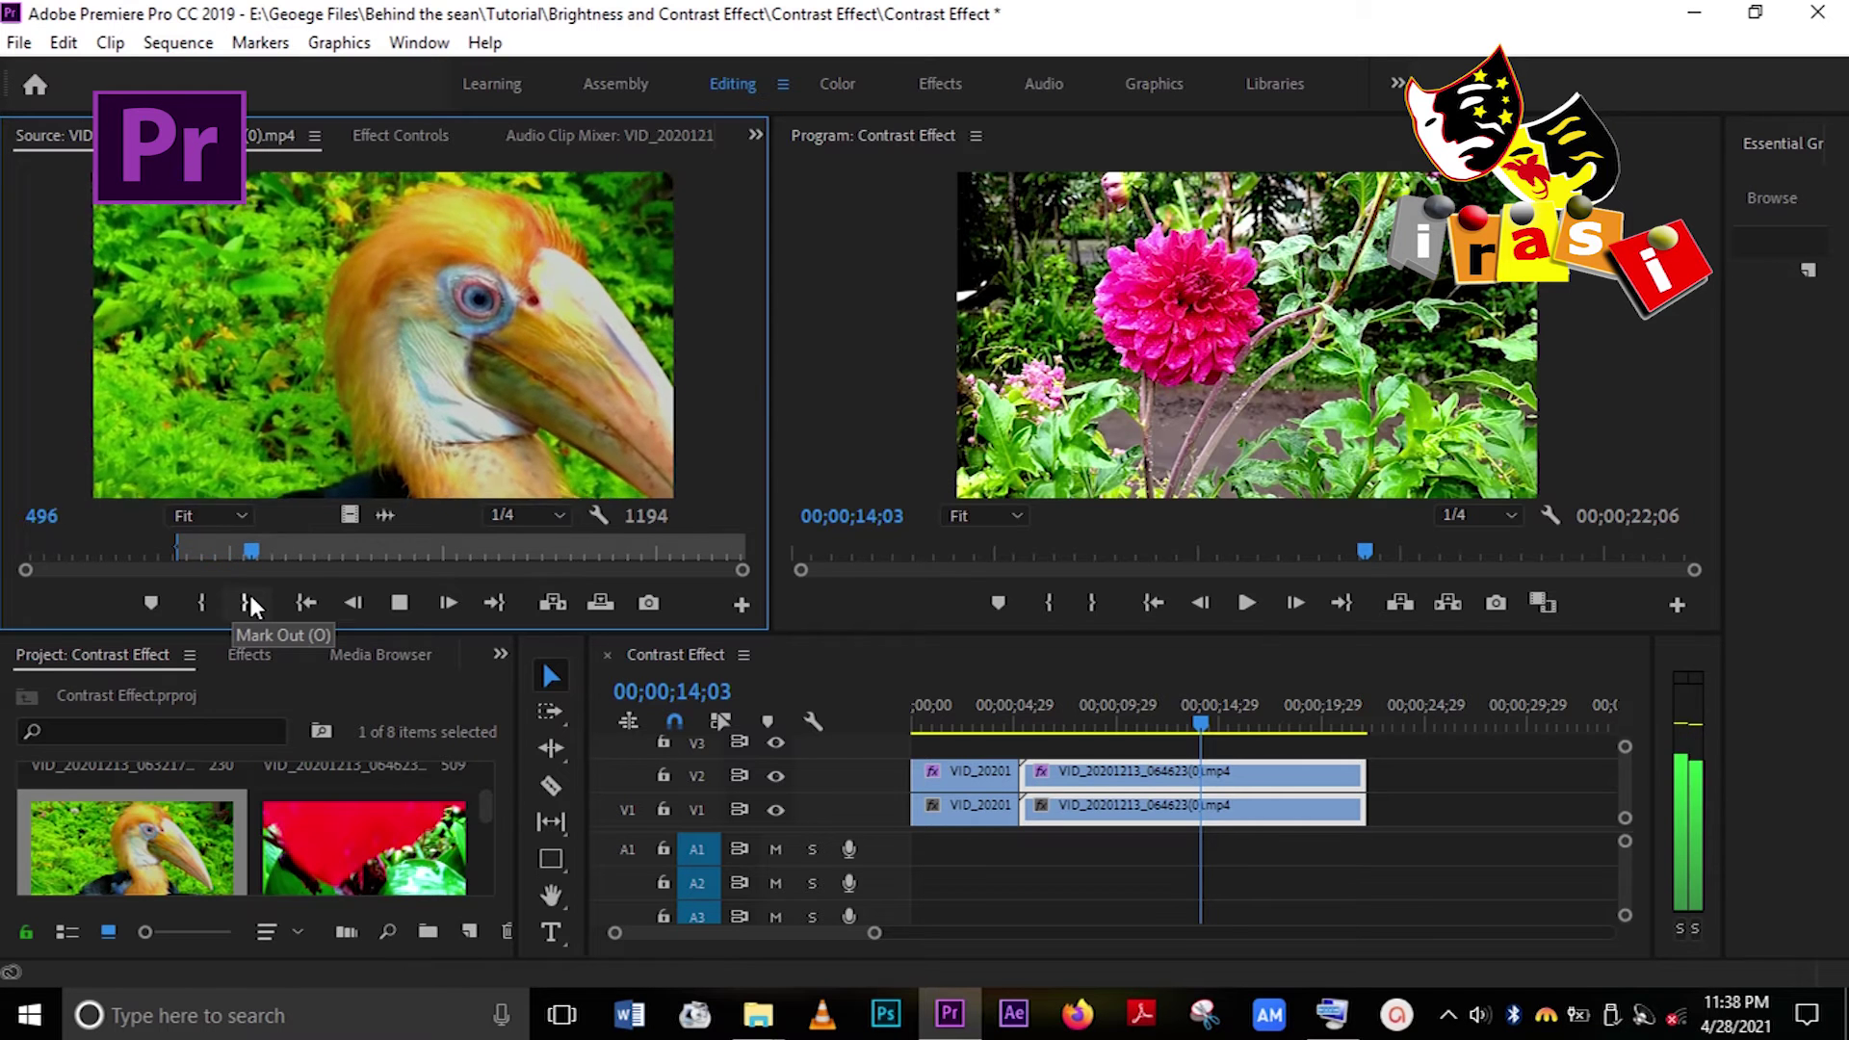
pyautogui.press('i')
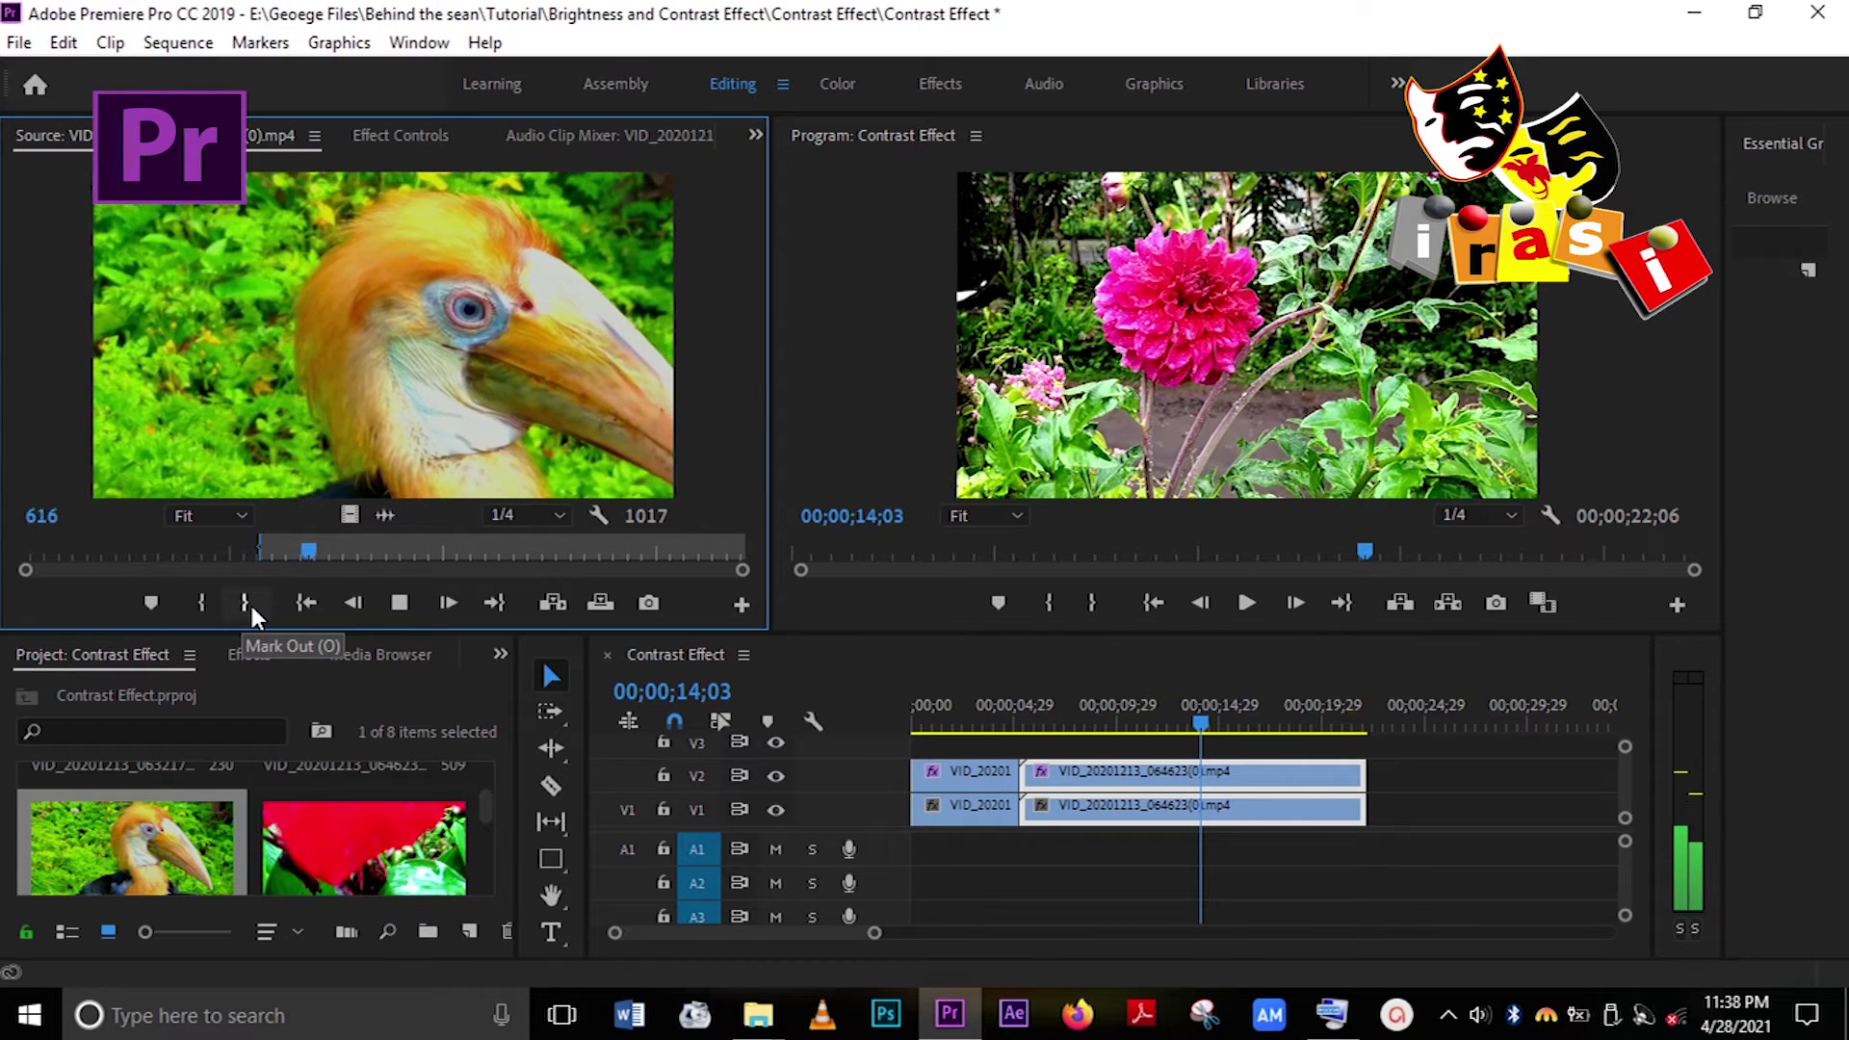
pyautogui.click(244, 603)
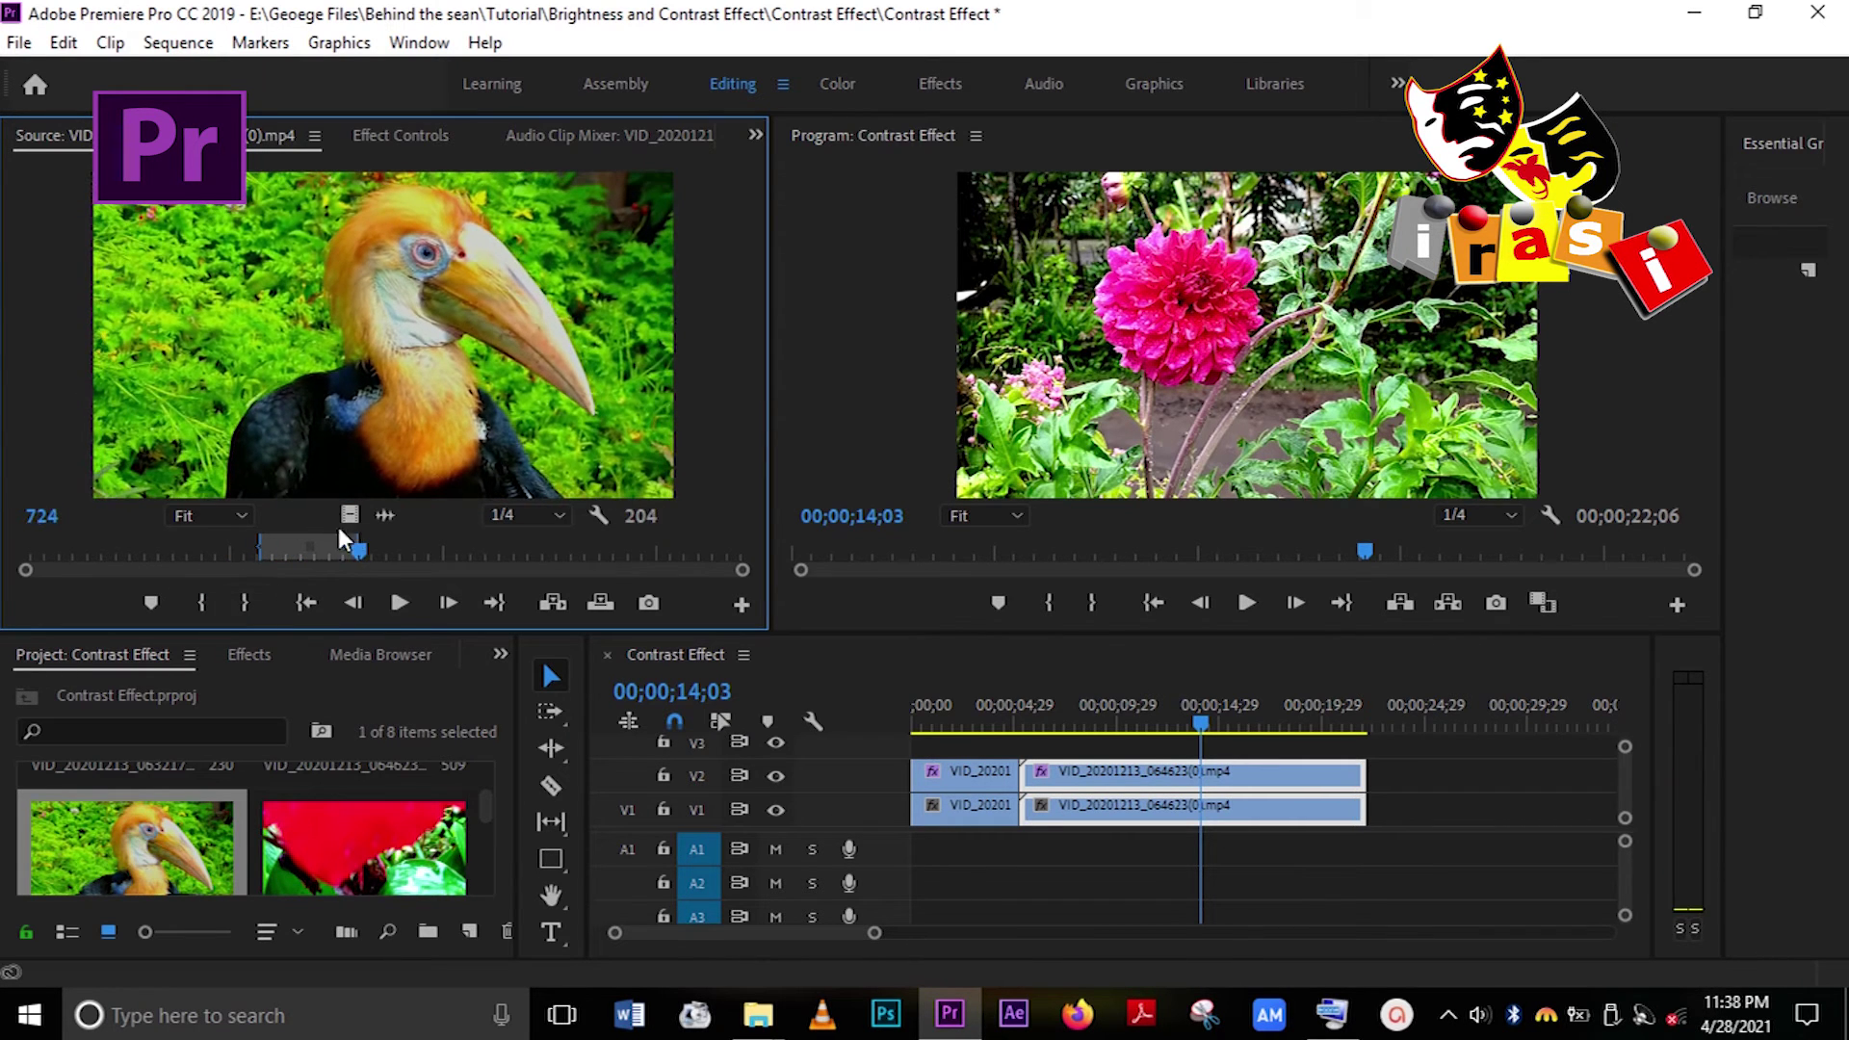
# Step: Place the hornbill section on V2 and V1 after the flowers, trimming the lower copy to align
pyautogui.moveTo(847, 615); pyautogui.dragTo(1396, 771)
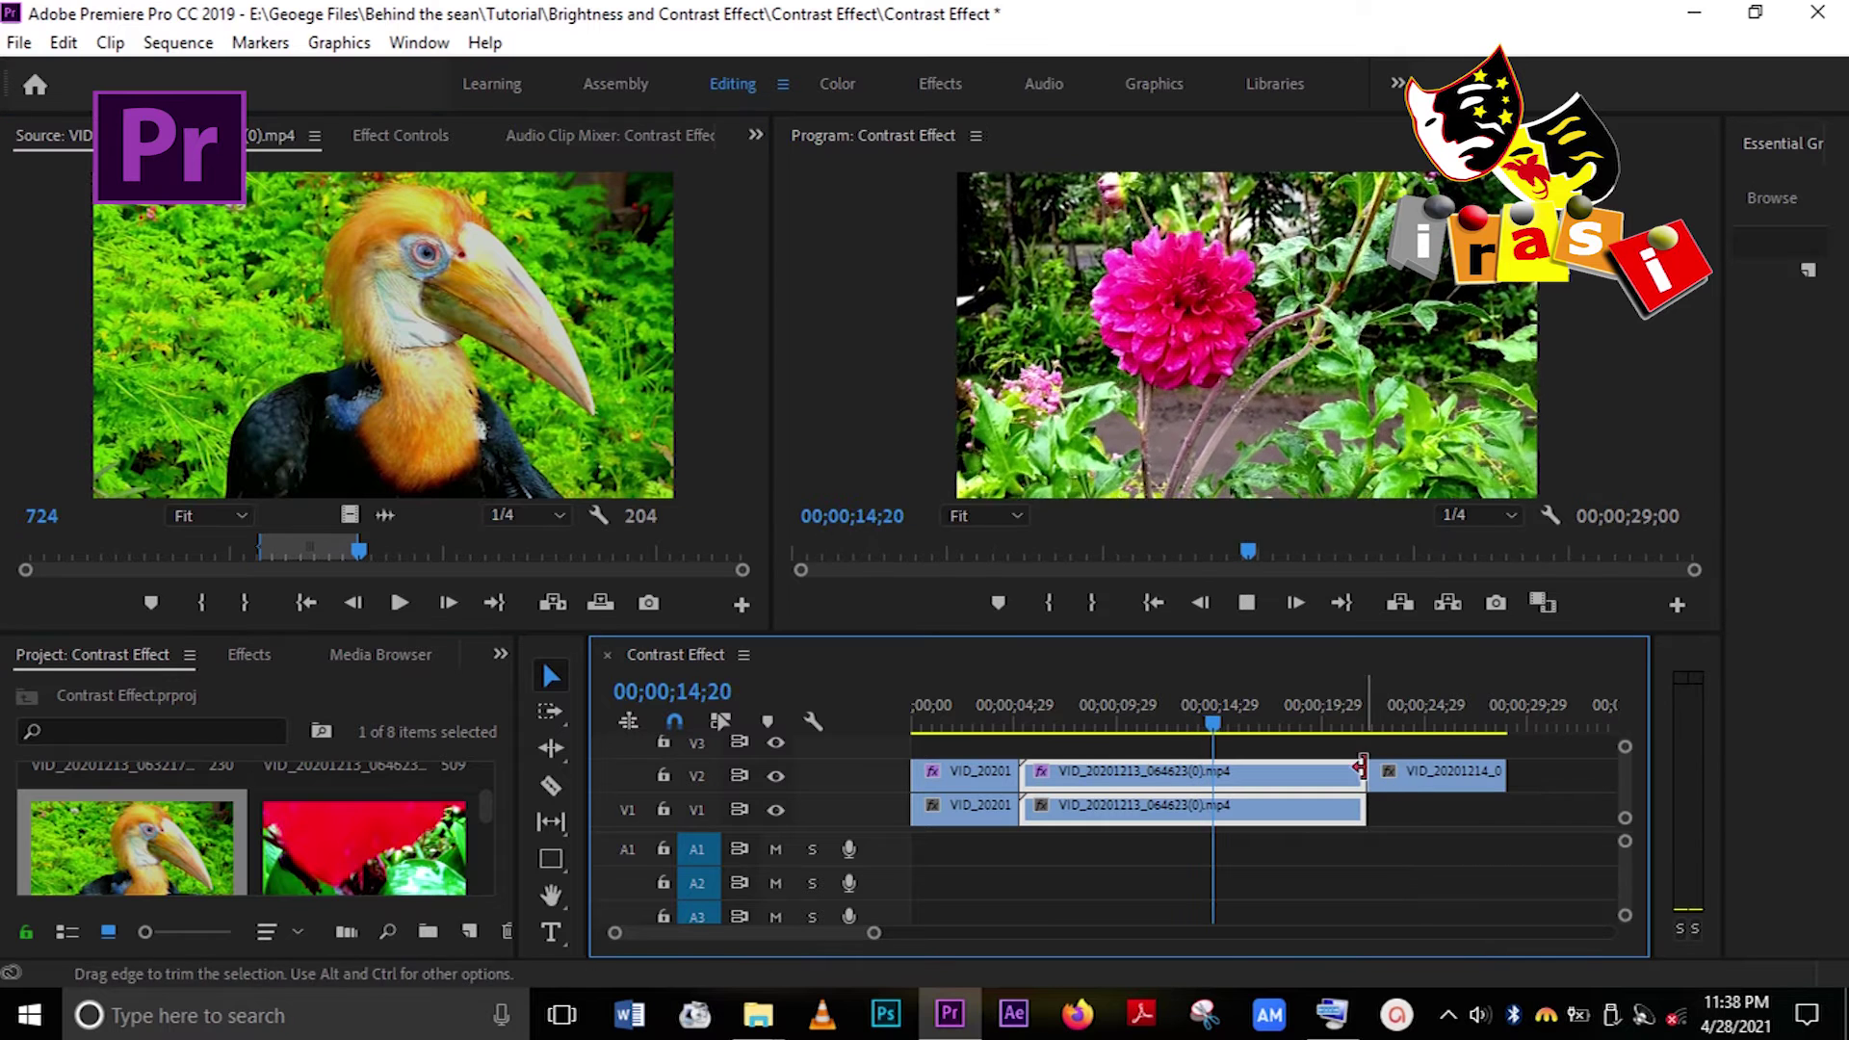
pyautogui.moveTo(1219, 727); pyautogui.dragTo(1396, 732)
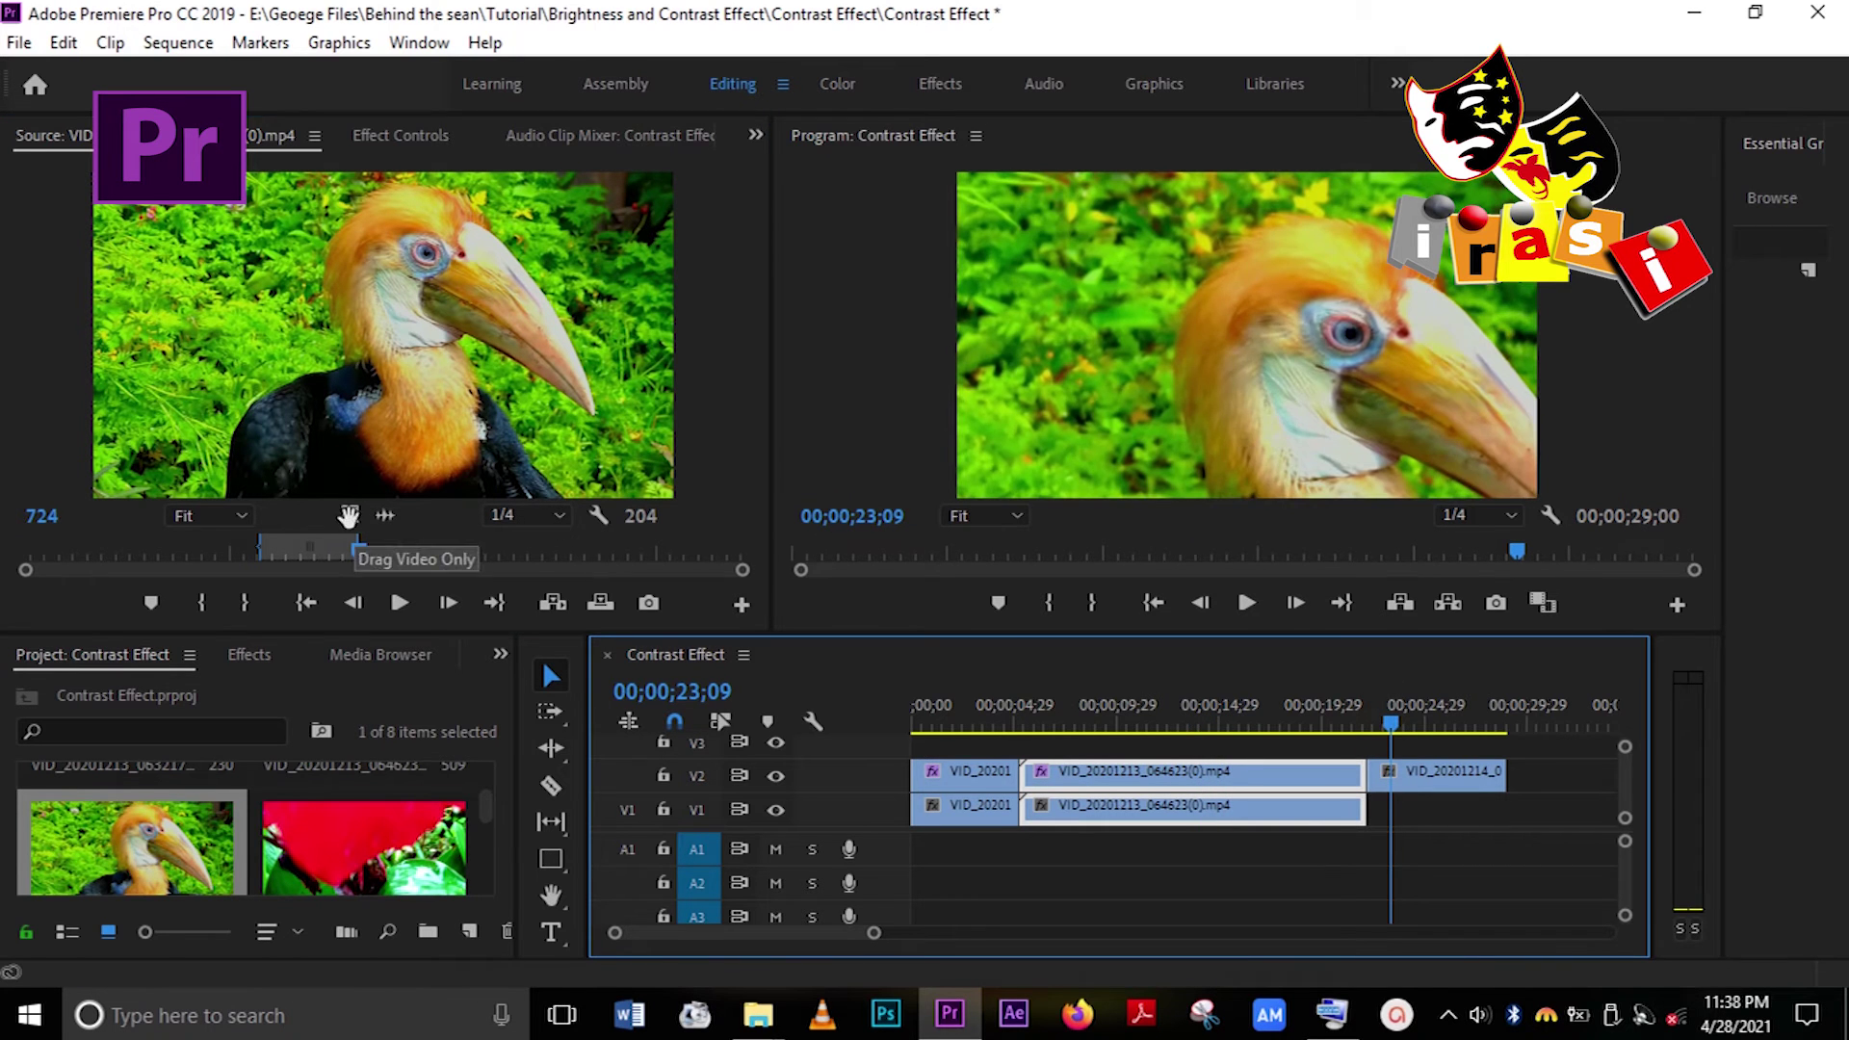
pyautogui.moveTo(347, 516); pyautogui.dragTo(1369, 812)
pyautogui.moveTo(1527, 809)
pyautogui.mouseDown()
pyautogui.moveTo(1493, 787)
pyautogui.moveTo(1520, 773)
pyautogui.mouseUp()
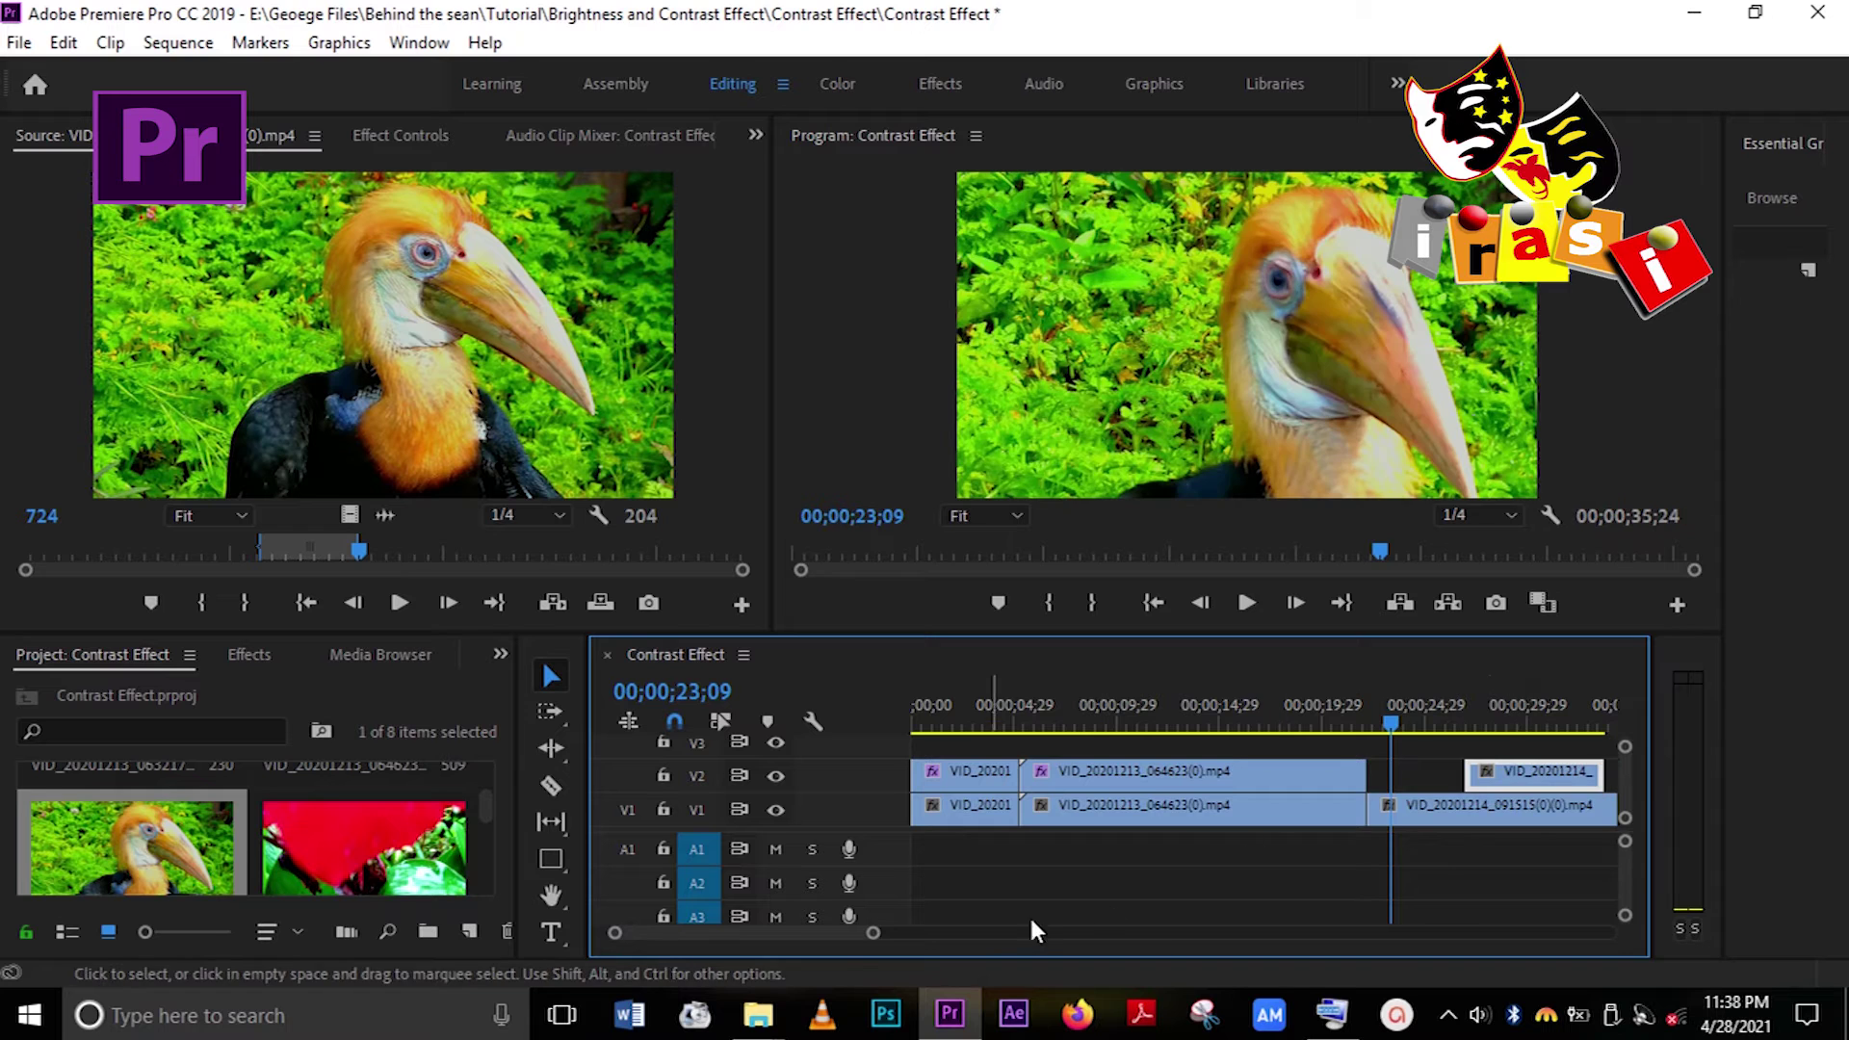
pyautogui.moveTo(873, 939); pyautogui.dragTo(888, 934)
pyautogui.moveTo(1405, 773); pyautogui.dragTo(1318, 773)
# Step: Apply Brightness & Contrast to the V2 hornbill clip with Brightness 22 and Contrast 32
pyautogui.click(249, 654)
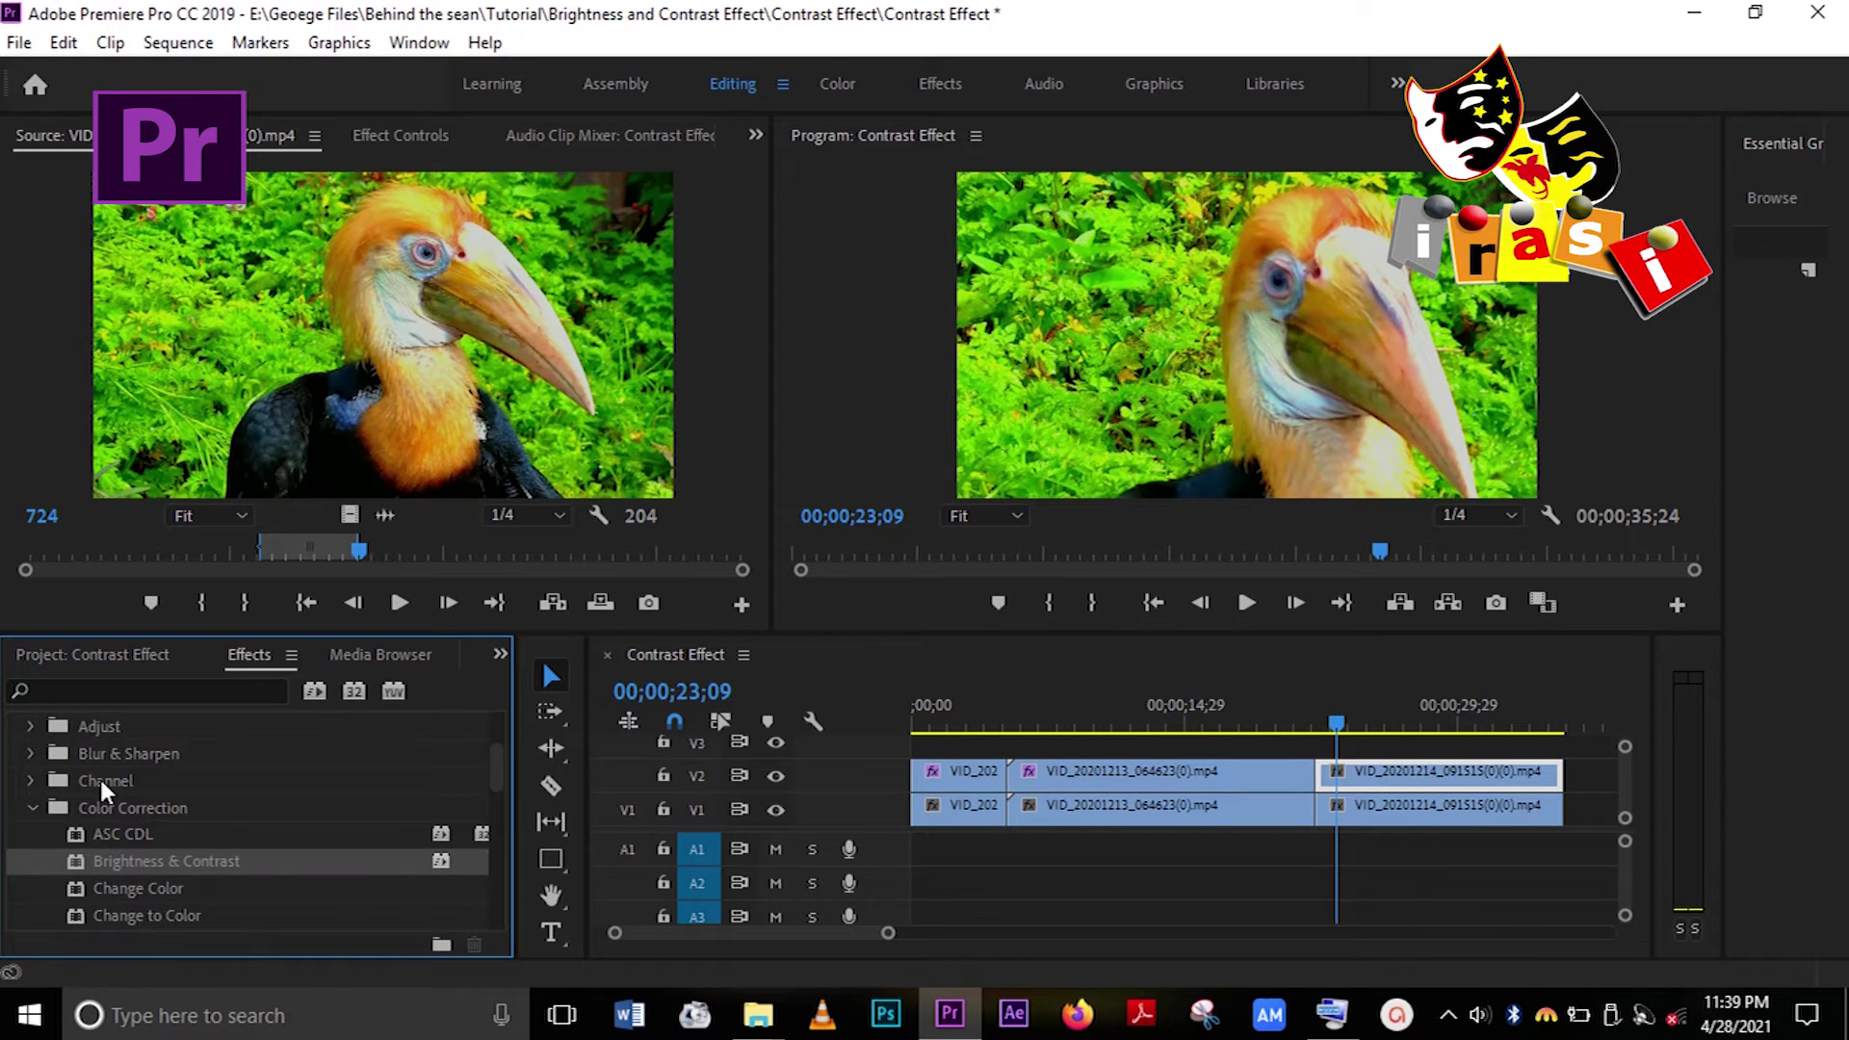
pyautogui.moveTo(164, 861); pyautogui.dragTo(1351, 776)
pyautogui.click(385, 137)
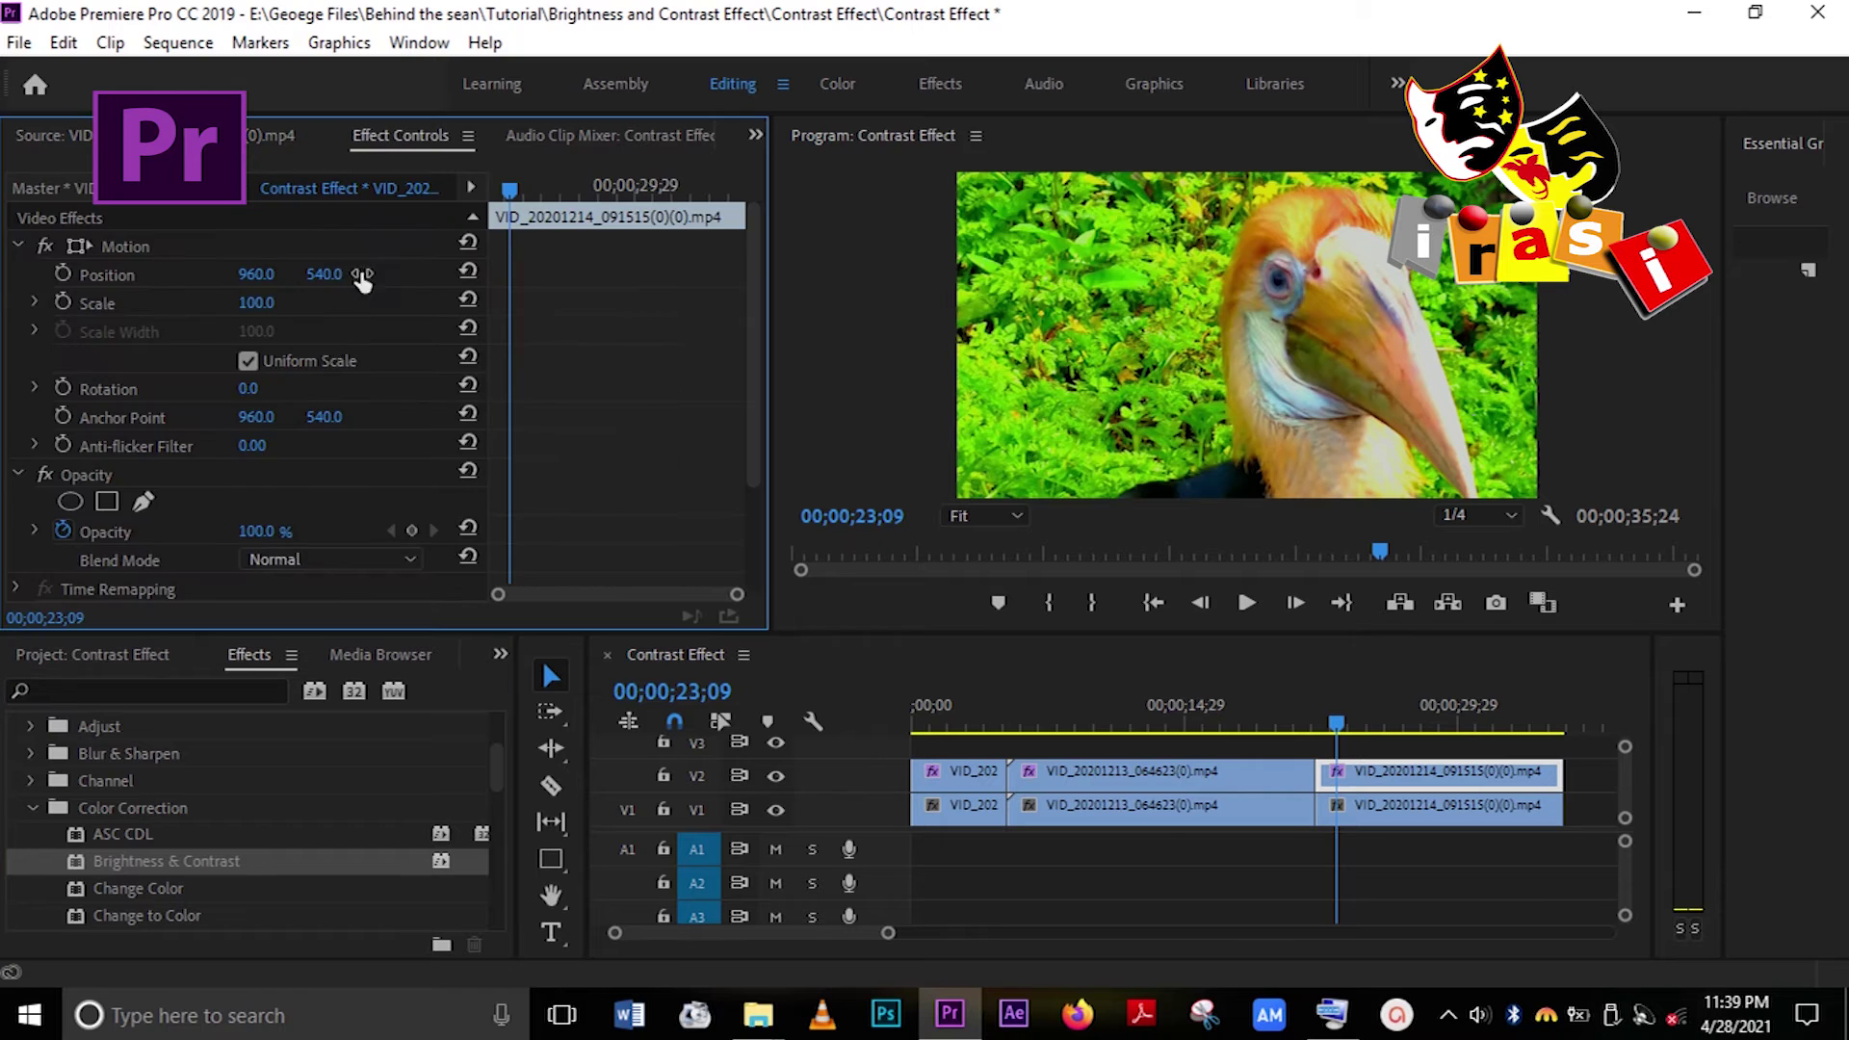
pyautogui.moveTo(246, 530); pyautogui.dragTo(314, 570)
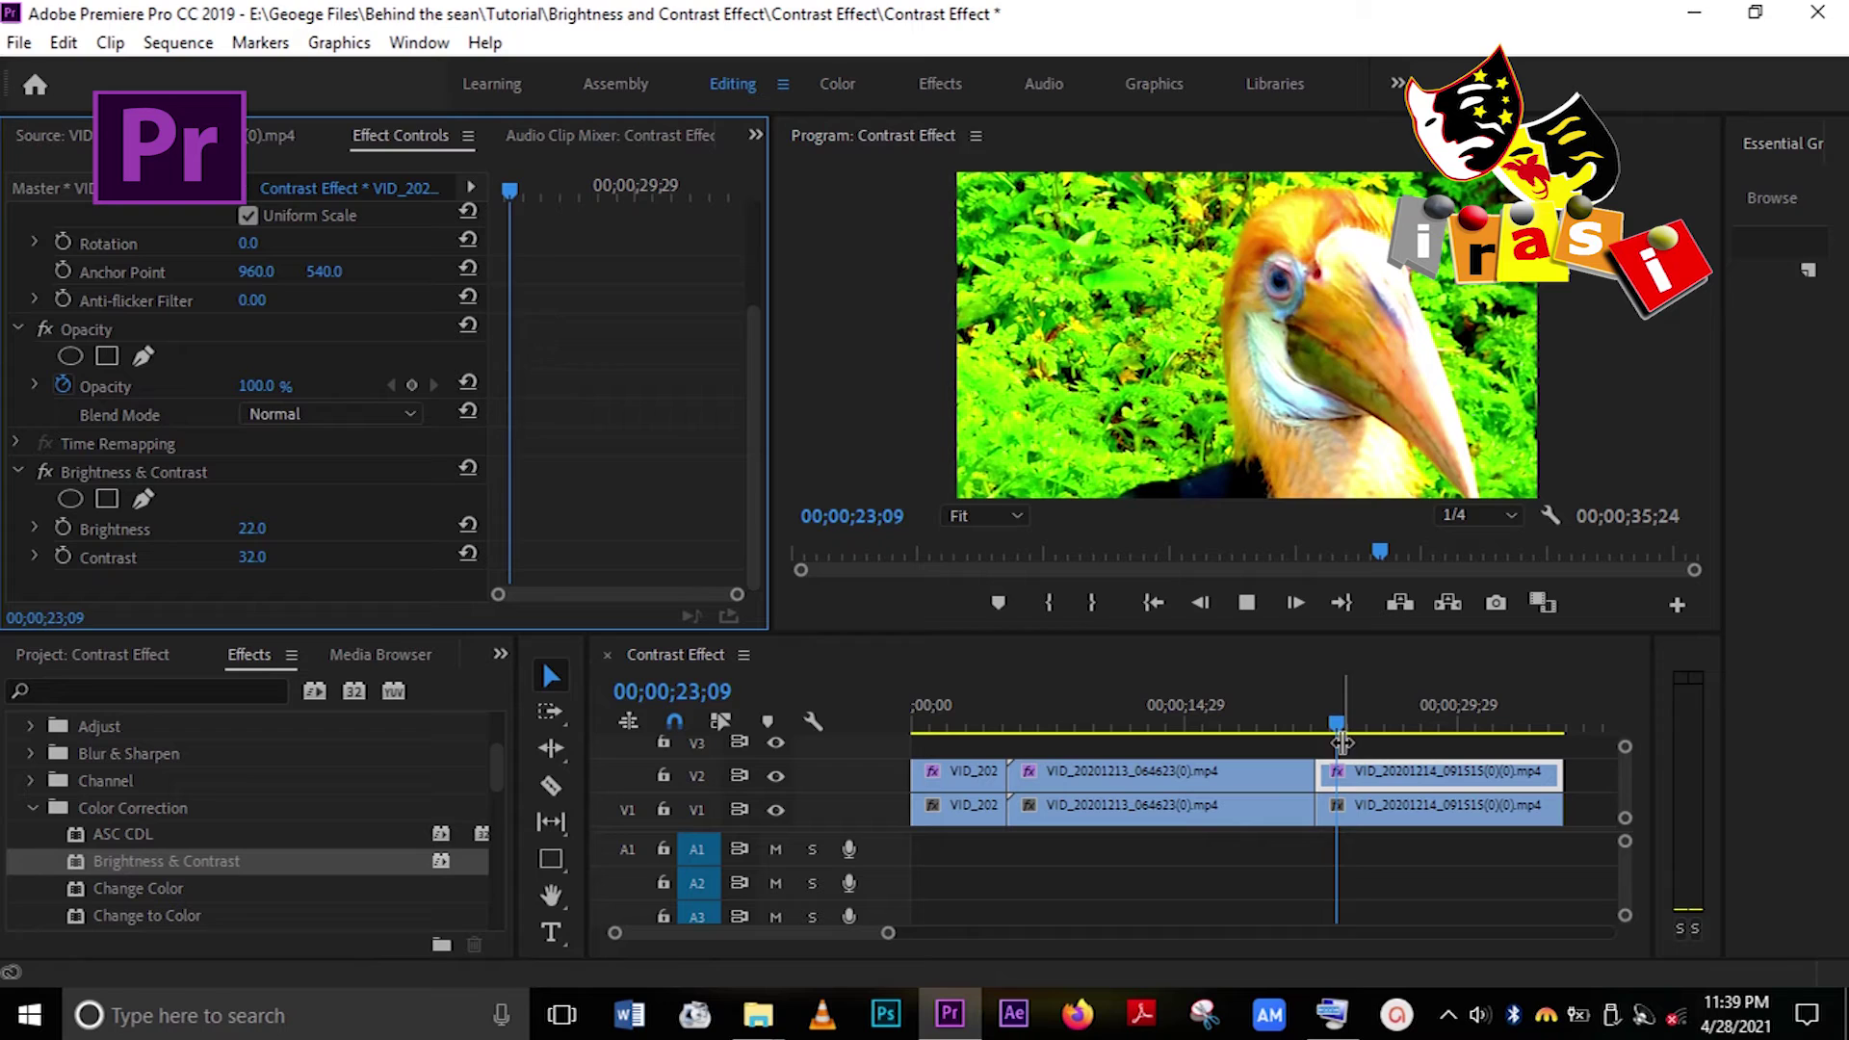
pyautogui.moveTo(1346, 718); pyautogui.dragTo(884, 761)
pyautogui.press('space')
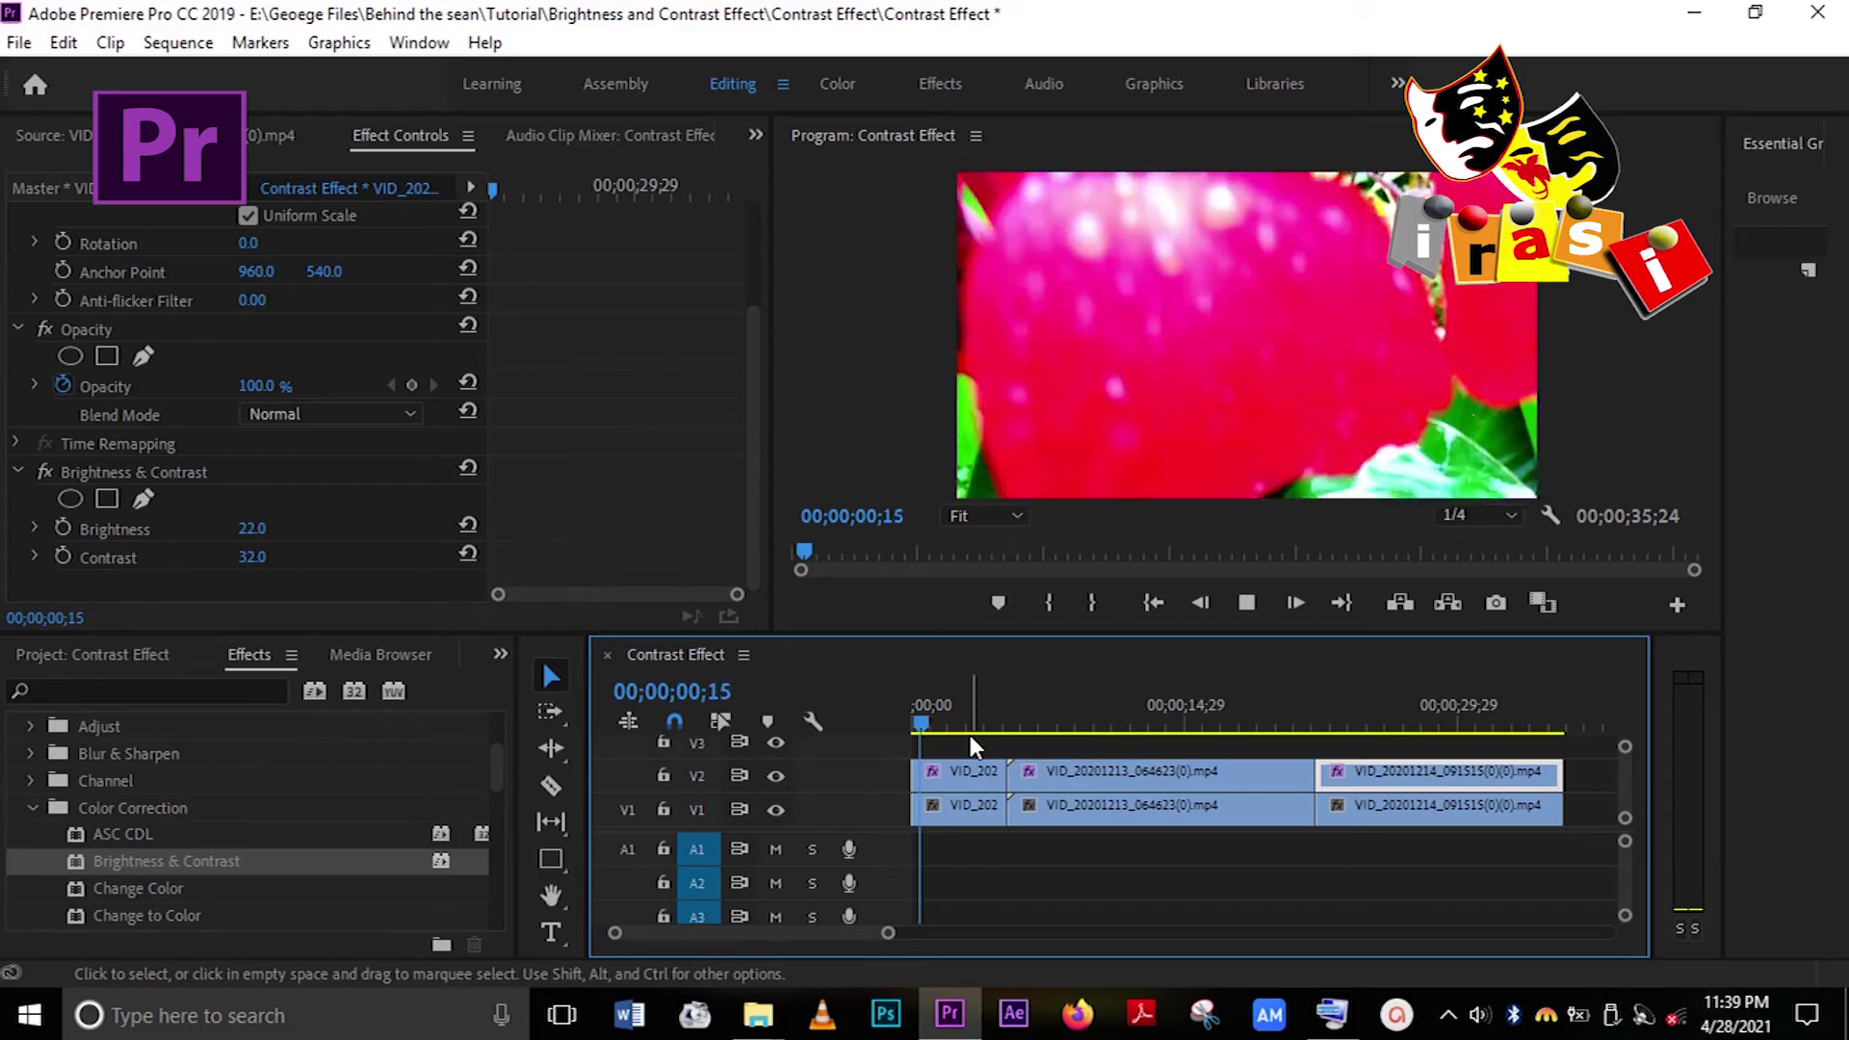